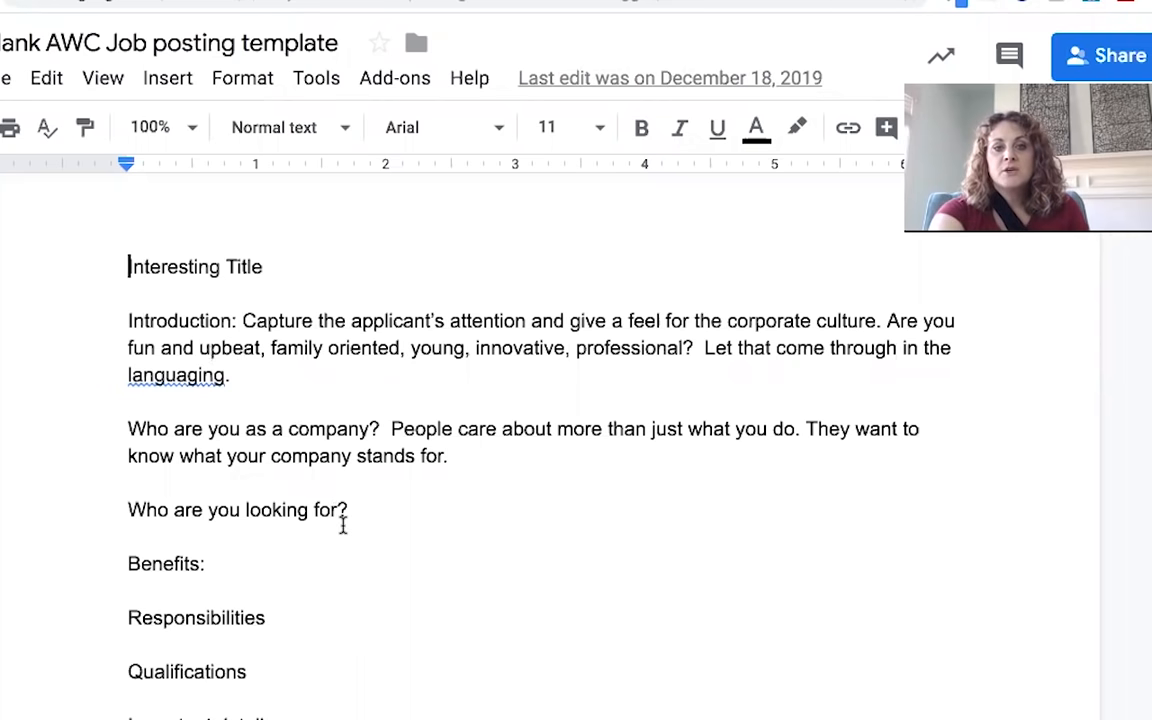
# Review the blank job posting template's outline and the company introduction in the Rockstar Business Development Assistant posting.
pyautogui.scroll(-1, 342, 524)
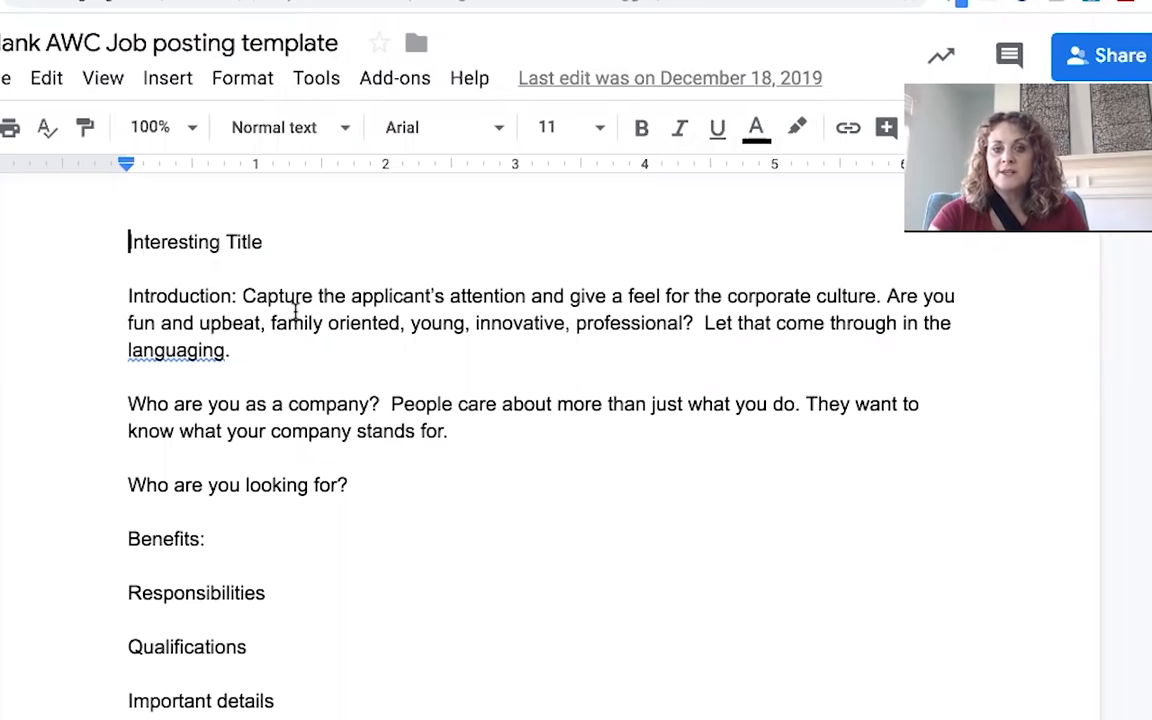
pyautogui.scroll(-4, 440, 458)
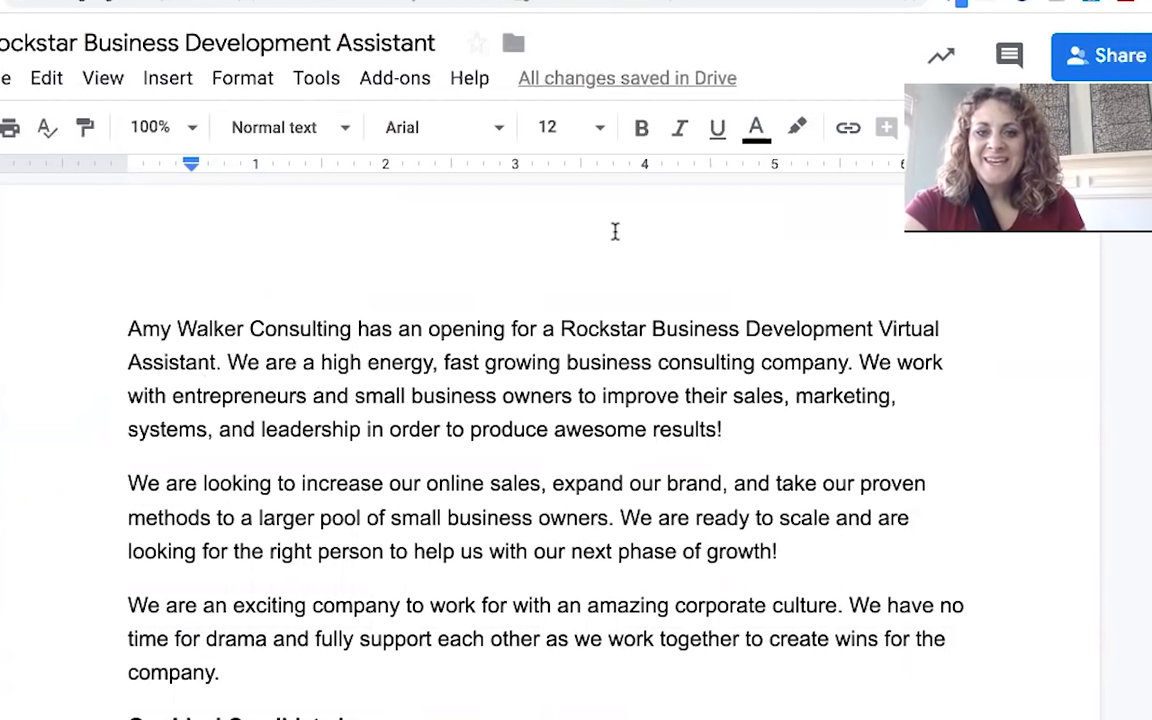
pyautogui.scroll(-1, 433, 460)
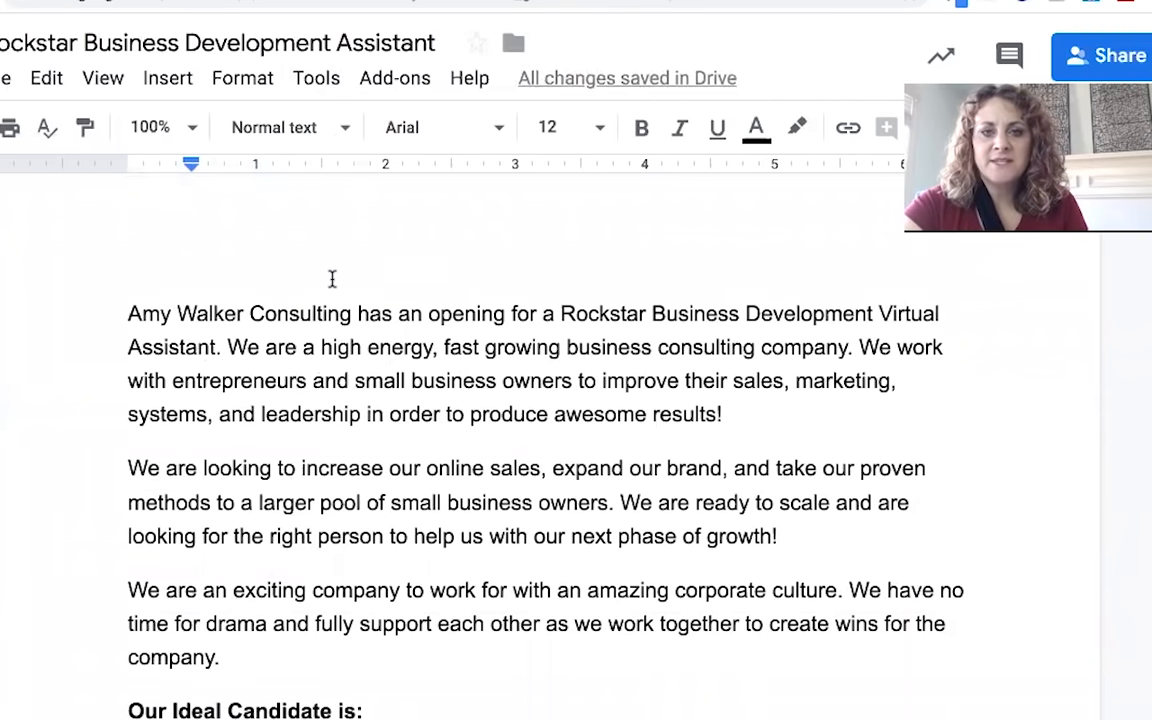
pyautogui.scroll(-2, 332, 278)
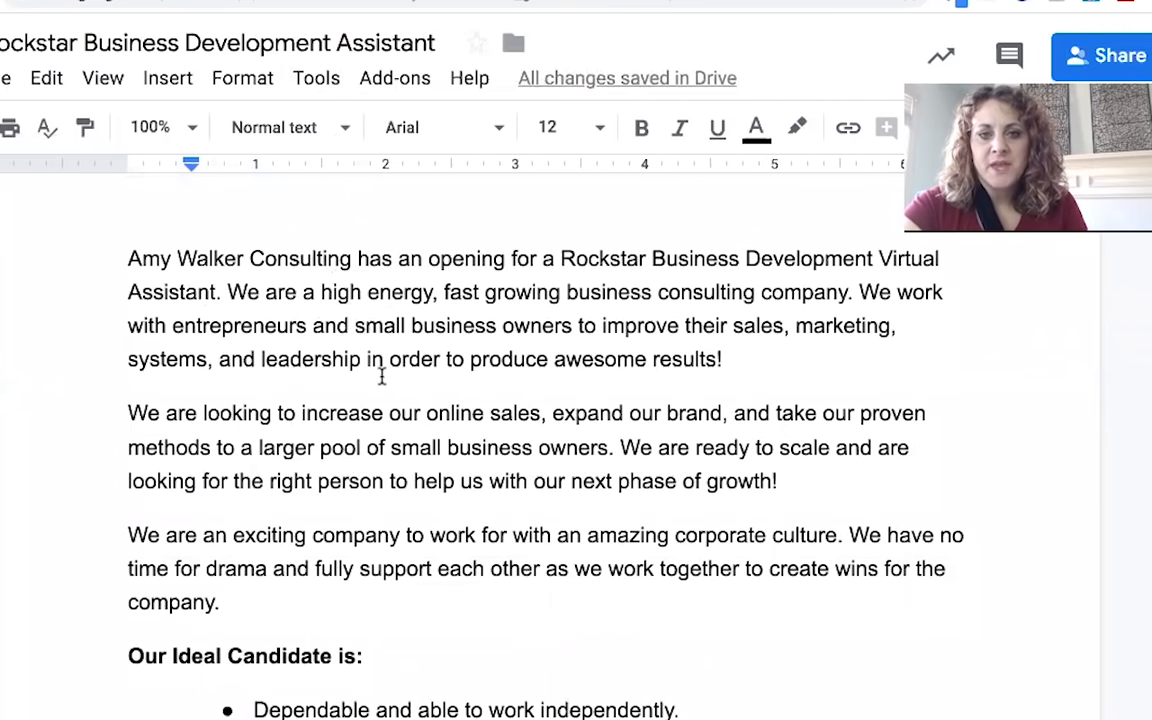
pyautogui.scroll(-1, 381, 375)
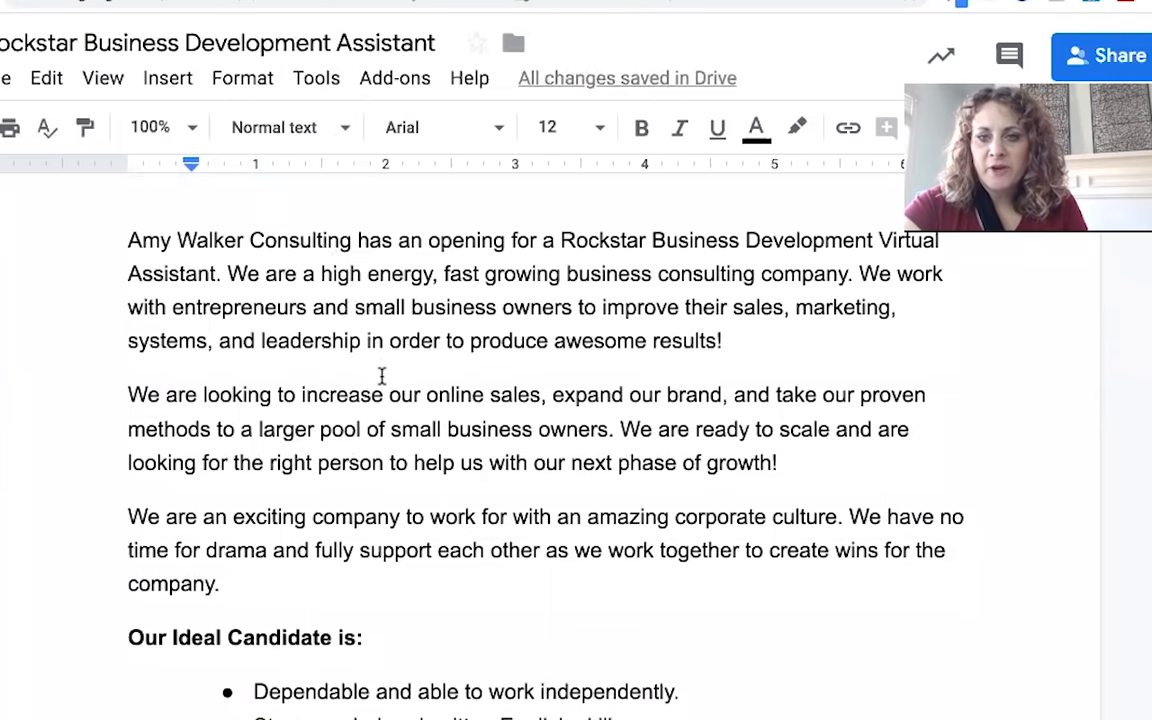
pyautogui.scroll(1, 381, 375)
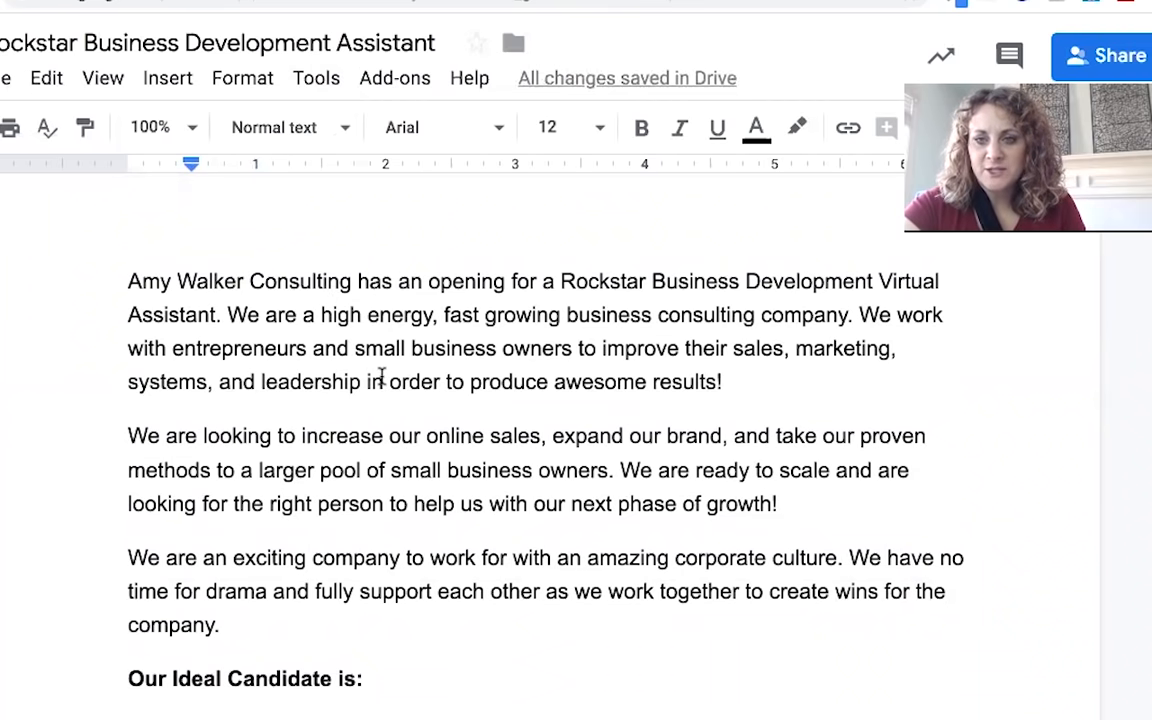
pyautogui.scroll(-1, 381, 375)
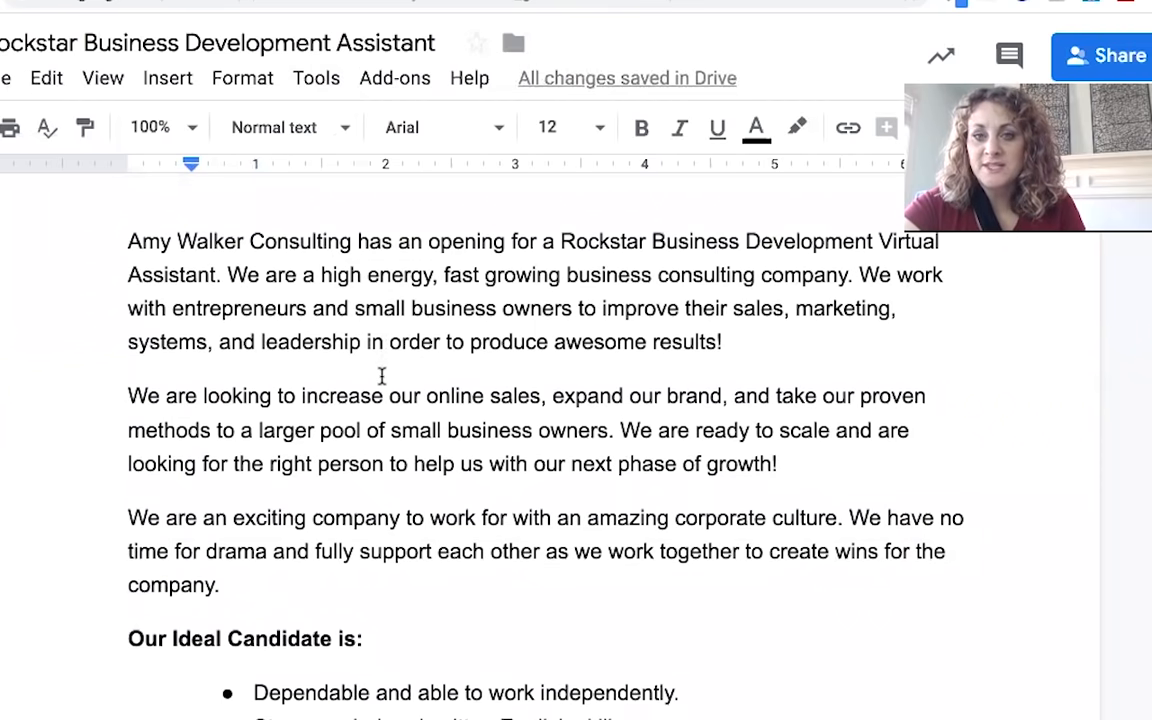
pyautogui.scroll(-1, 381, 375)
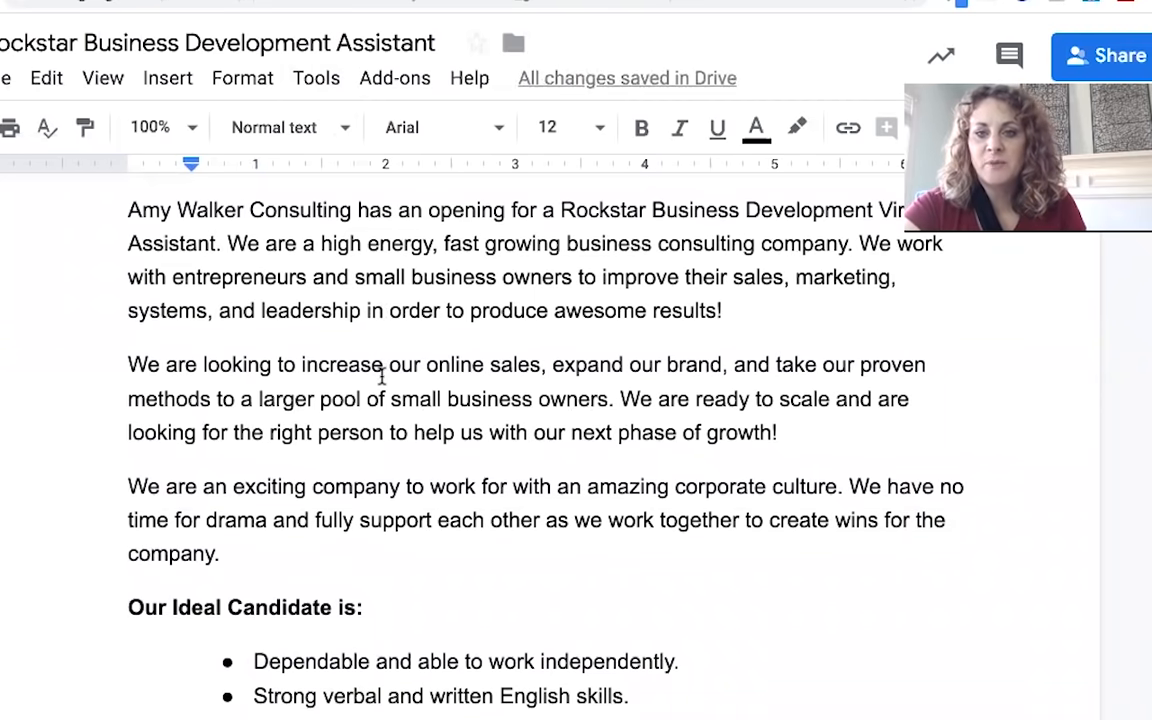
pyautogui.scroll(-2, 381, 375)
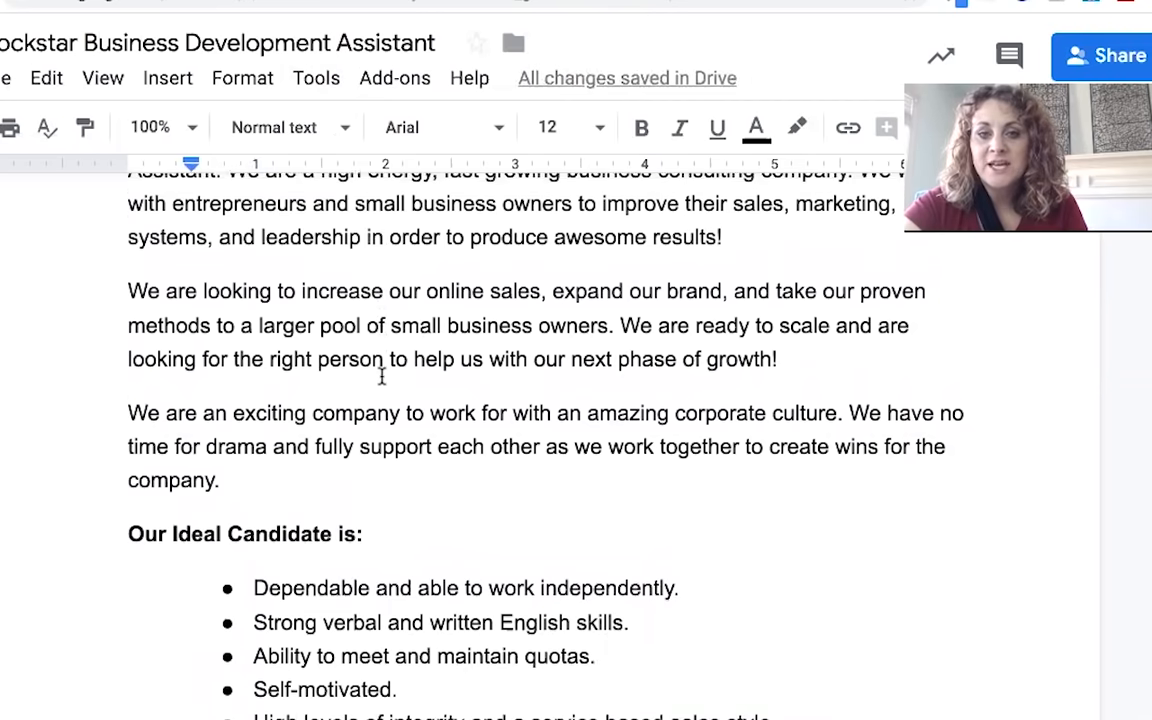
pyautogui.scroll(-1, 381, 375)
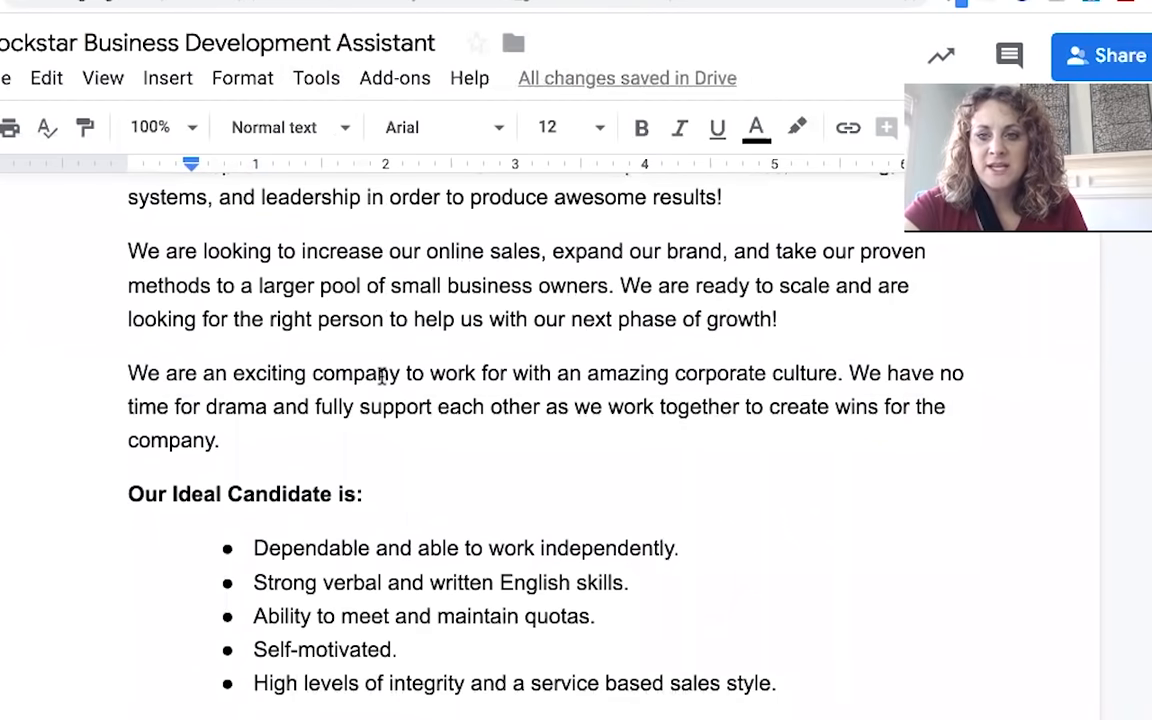
pyautogui.scroll(1, 381, 375)
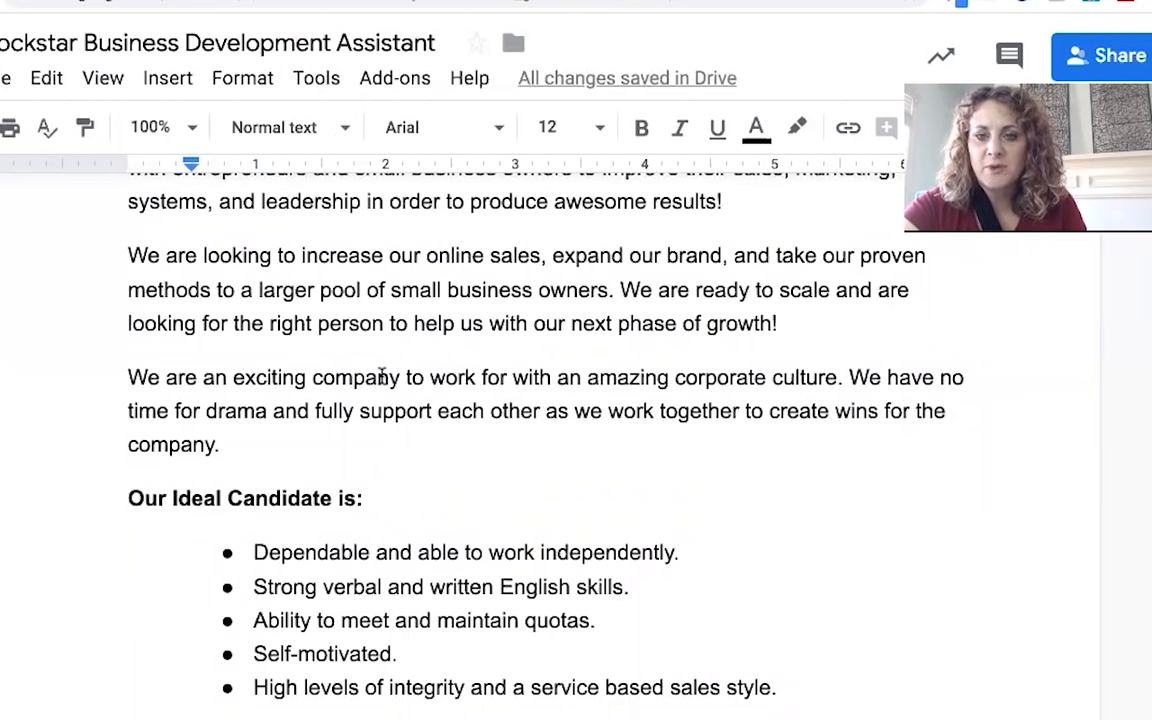
# Read the ideal candidate list, job details and closing application instructions in the Rockstar Business Development Assistant posting.
pyautogui.scroll(-3, 381, 375)
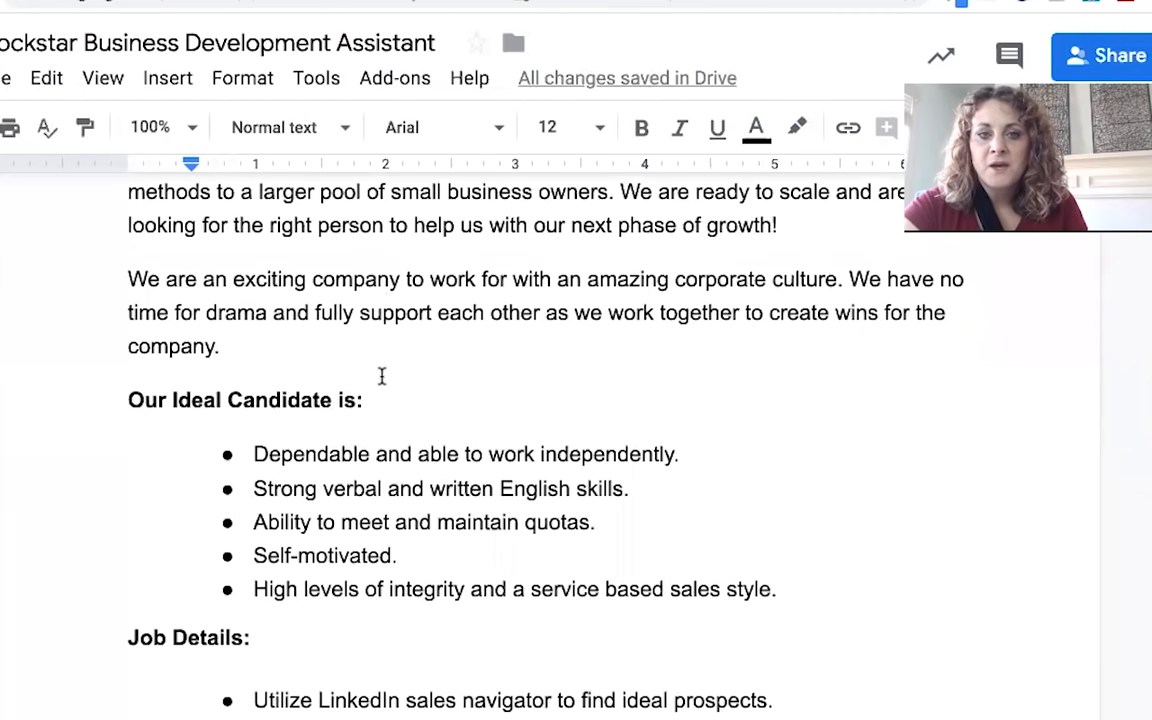
pyautogui.scroll(-1, 381, 375)
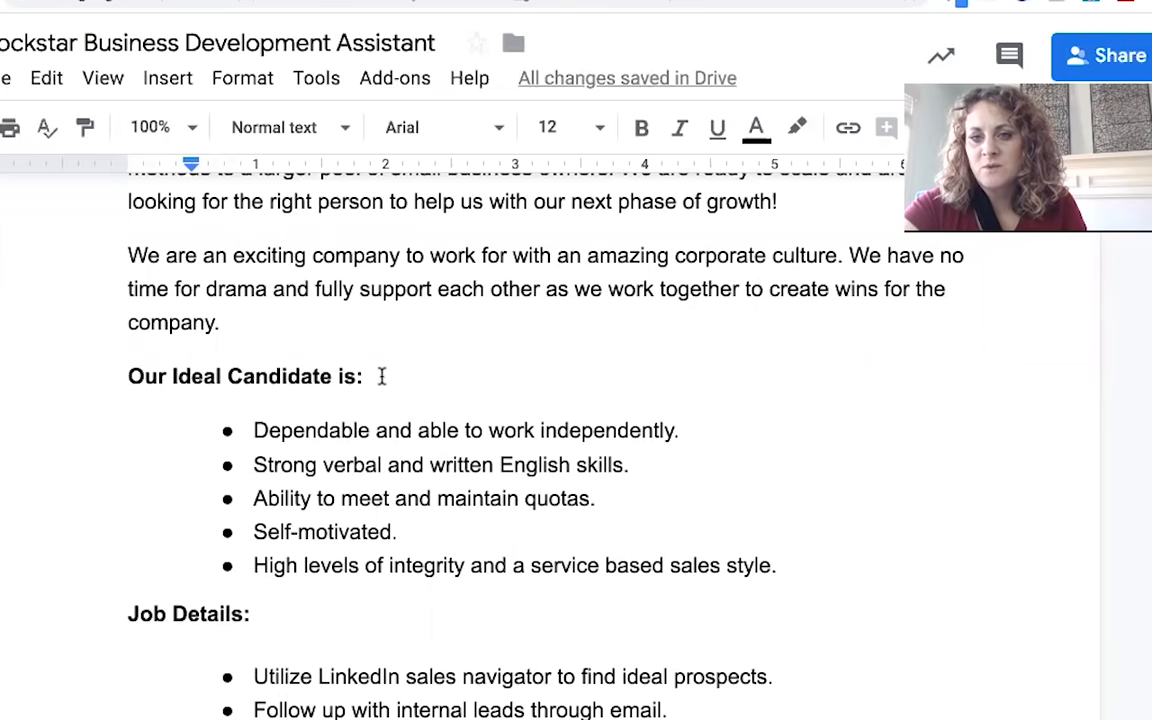
pyautogui.scroll(-5, 381, 376)
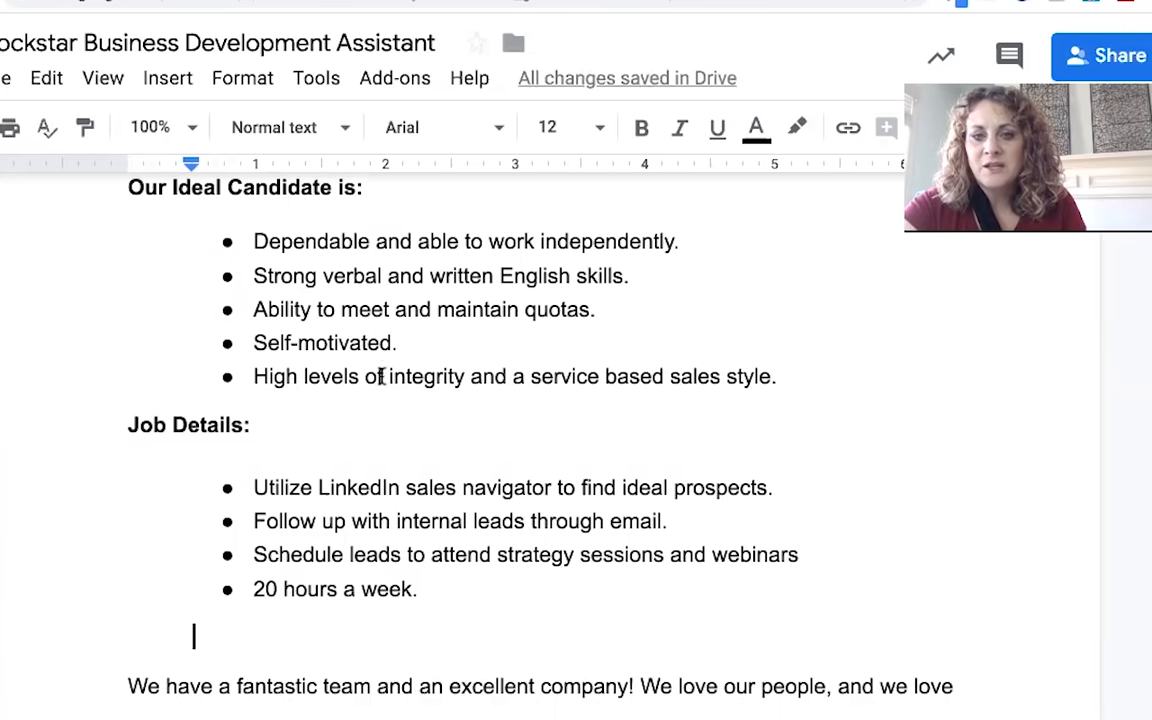
pyautogui.scroll(-1, 381, 376)
pyautogui.scroll(-2, 381, 376)
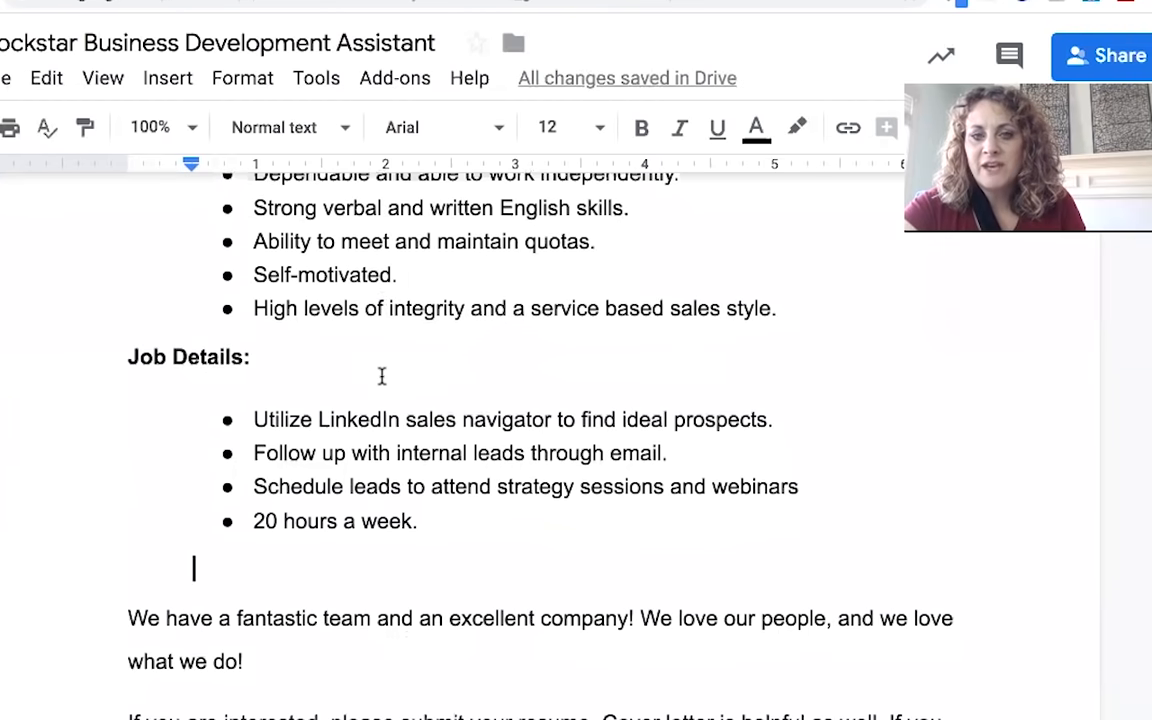
pyautogui.scroll(-1, 381, 376)
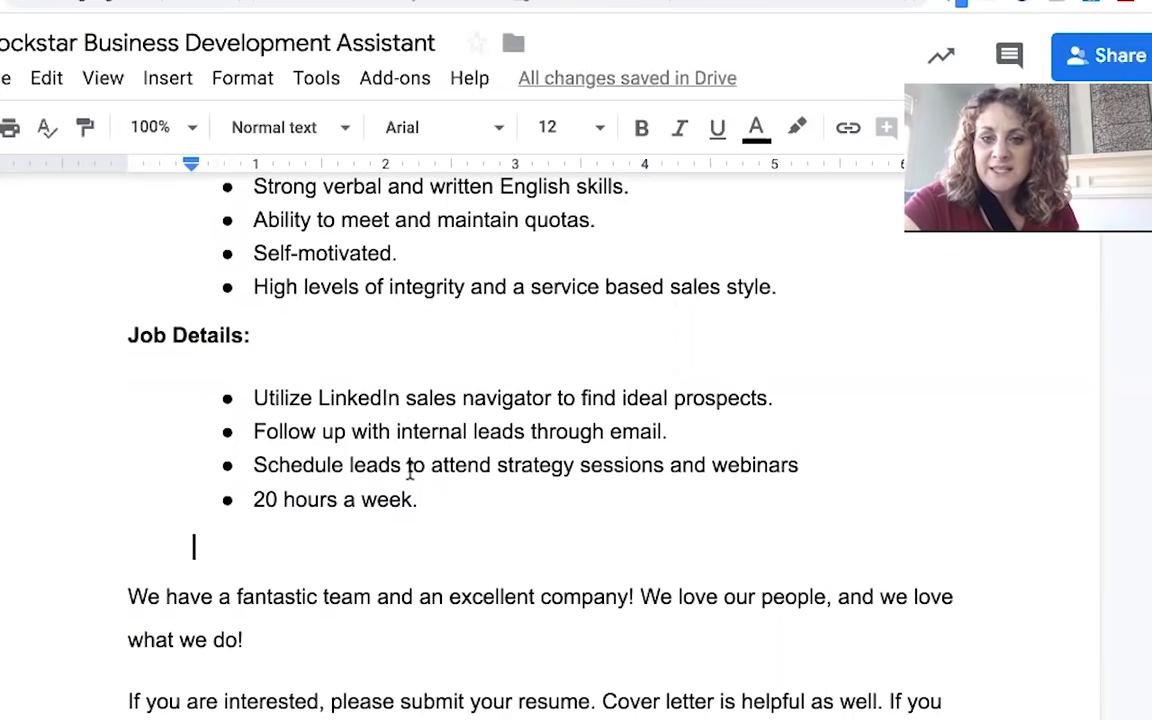
pyautogui.scroll(-2, 409, 470)
pyautogui.scroll(-2, 409, 470)
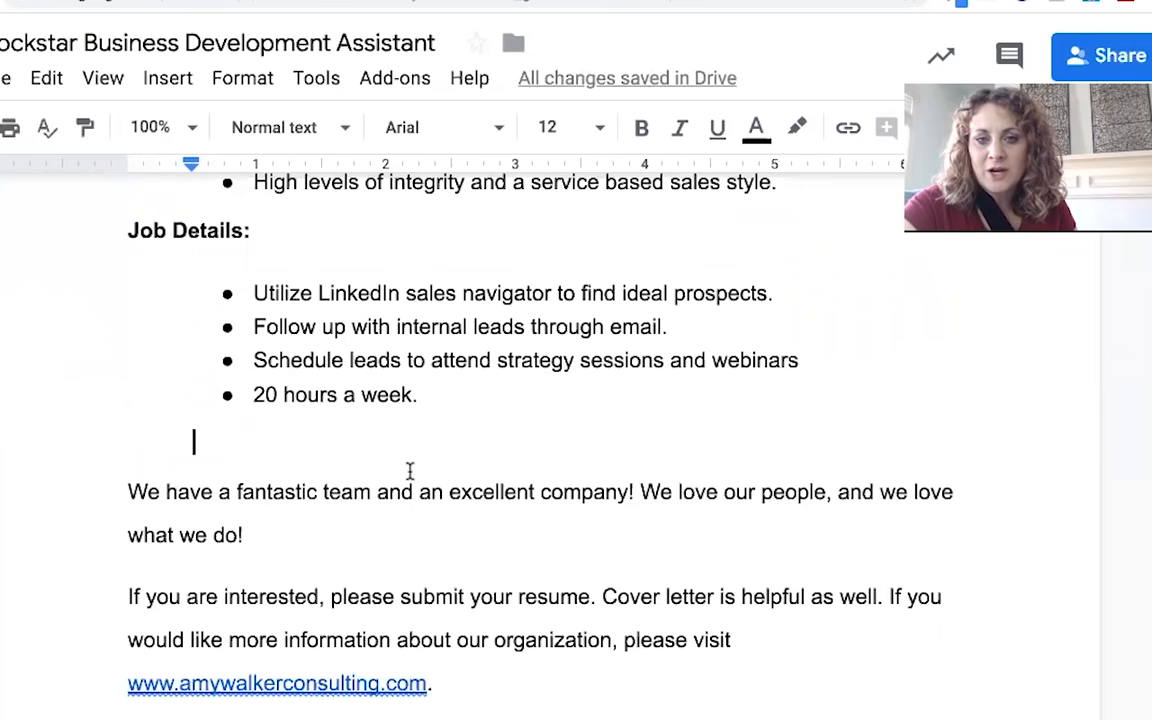
pyautogui.scroll(-4, 409, 470)
pyautogui.scroll(-2, 409, 470)
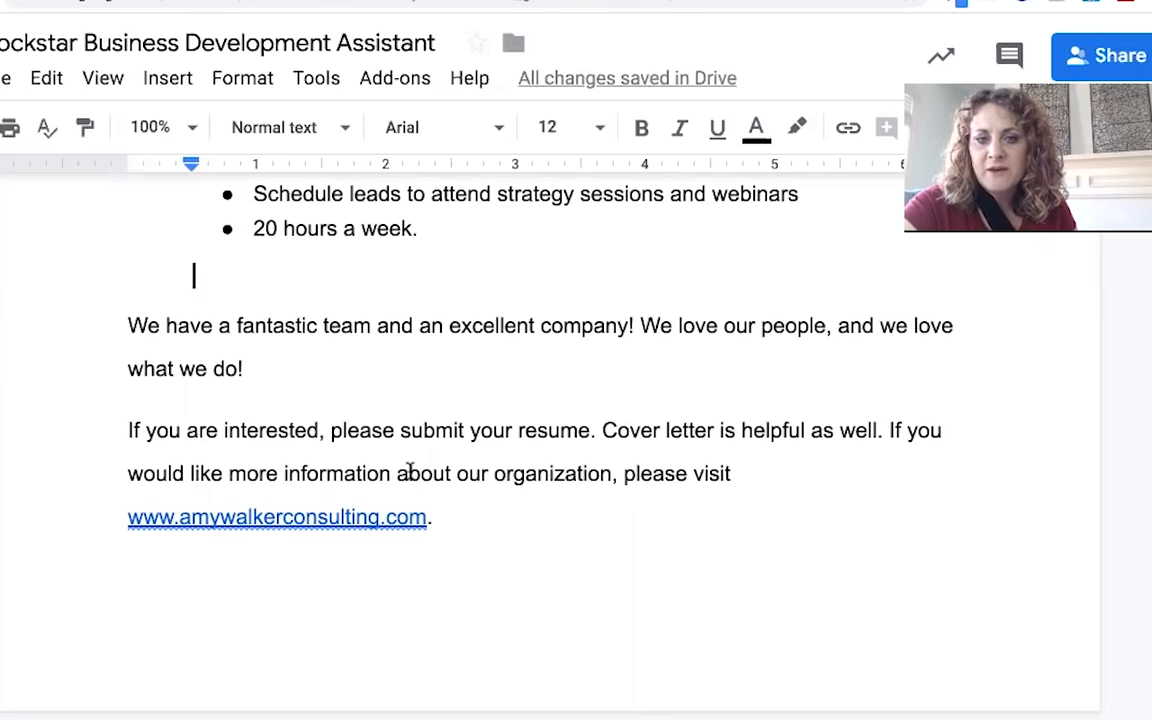
pyautogui.scroll(-1, 409, 470)
pyautogui.scroll(-1, 409, 470)
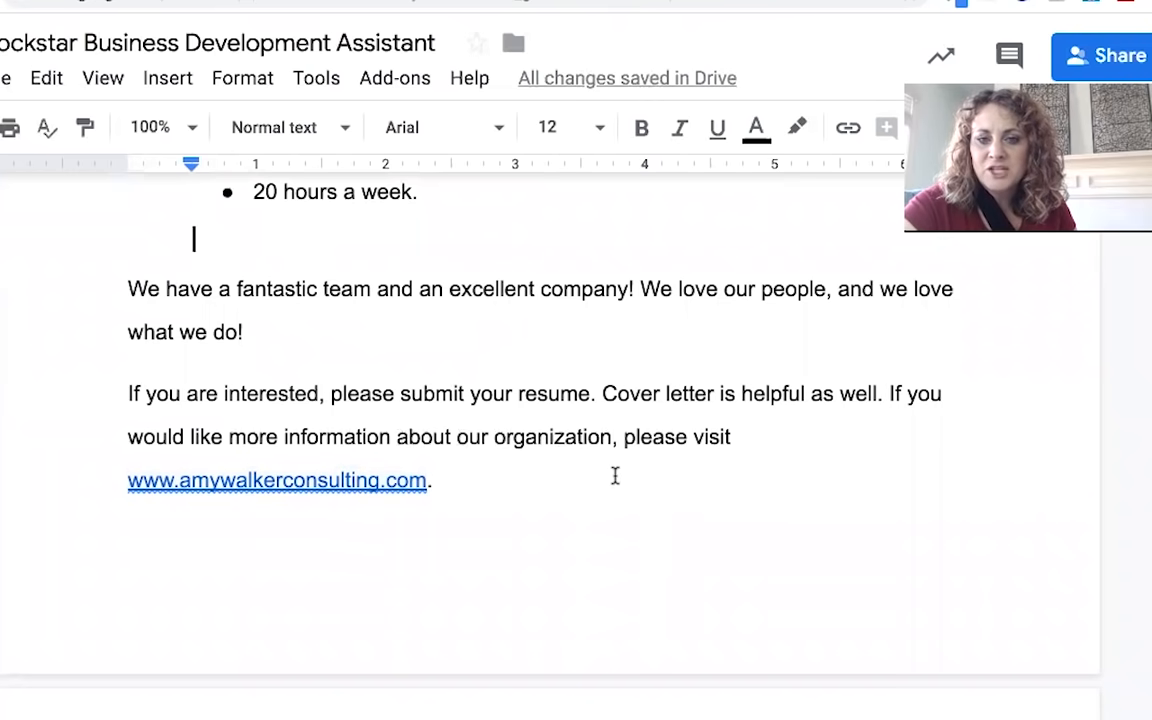
pyautogui.scroll(-5, 615, 473)
pyautogui.scroll(10, 615, 475)
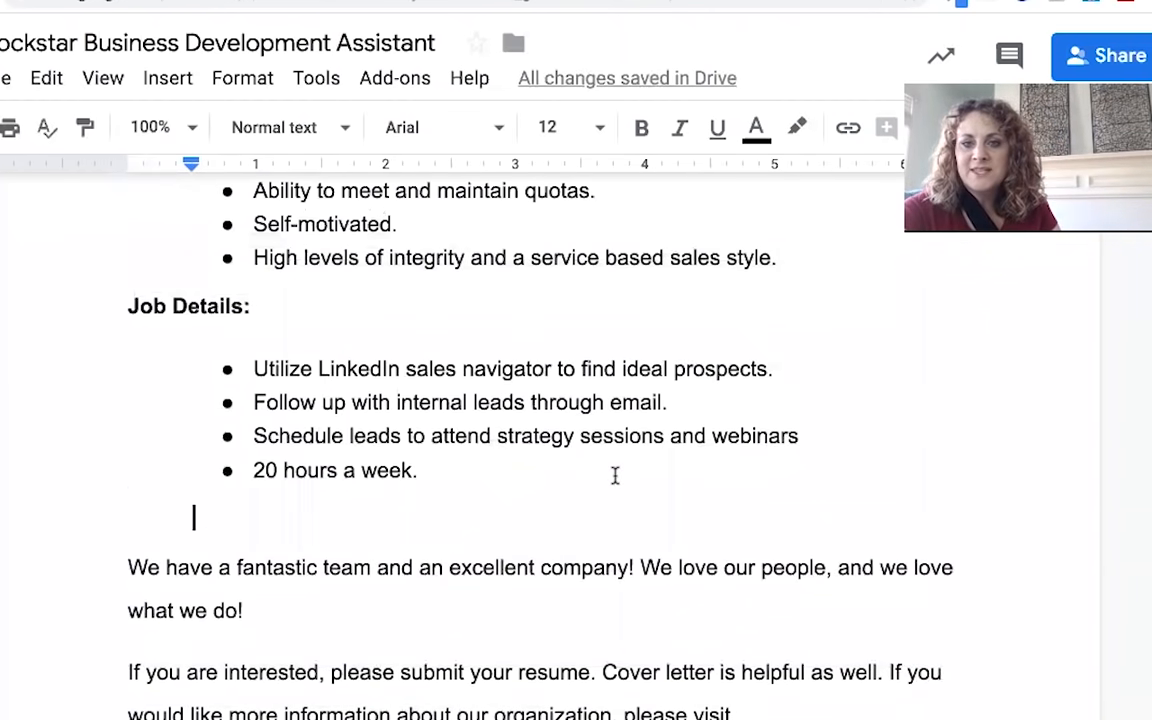
pyautogui.scroll(10, 614, 475)
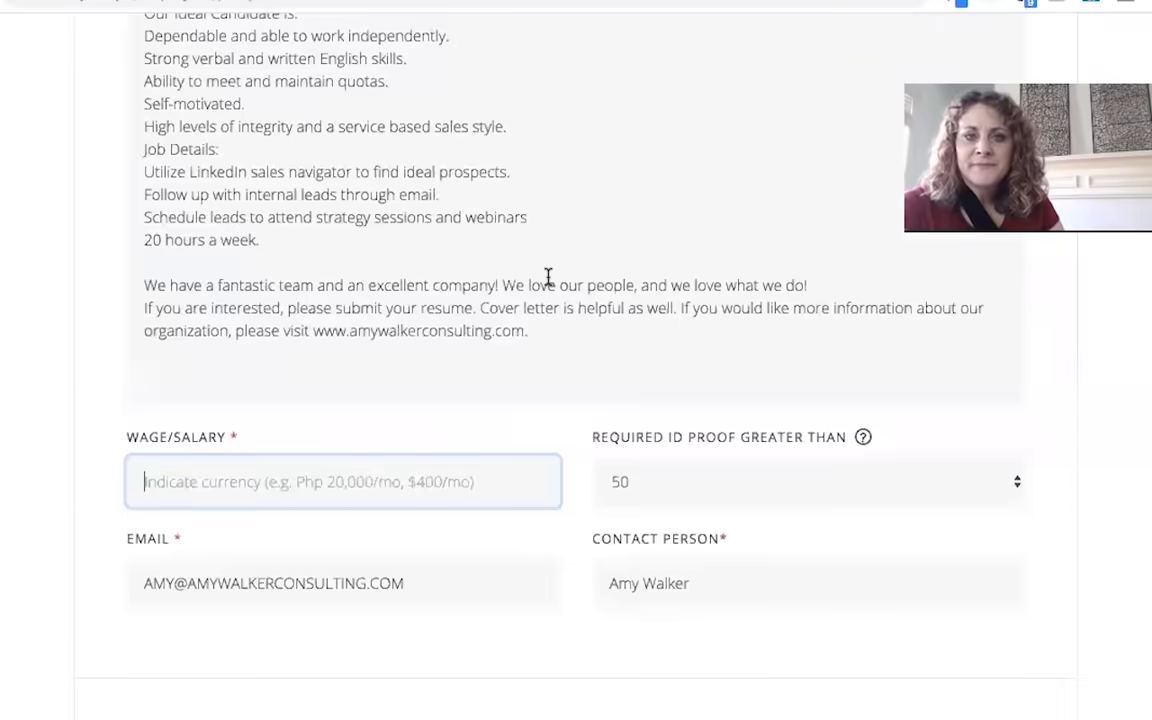
# Set the type of employment to Part Time on the job posting form and review the job description.
pyautogui.scroll(10, 548, 277)
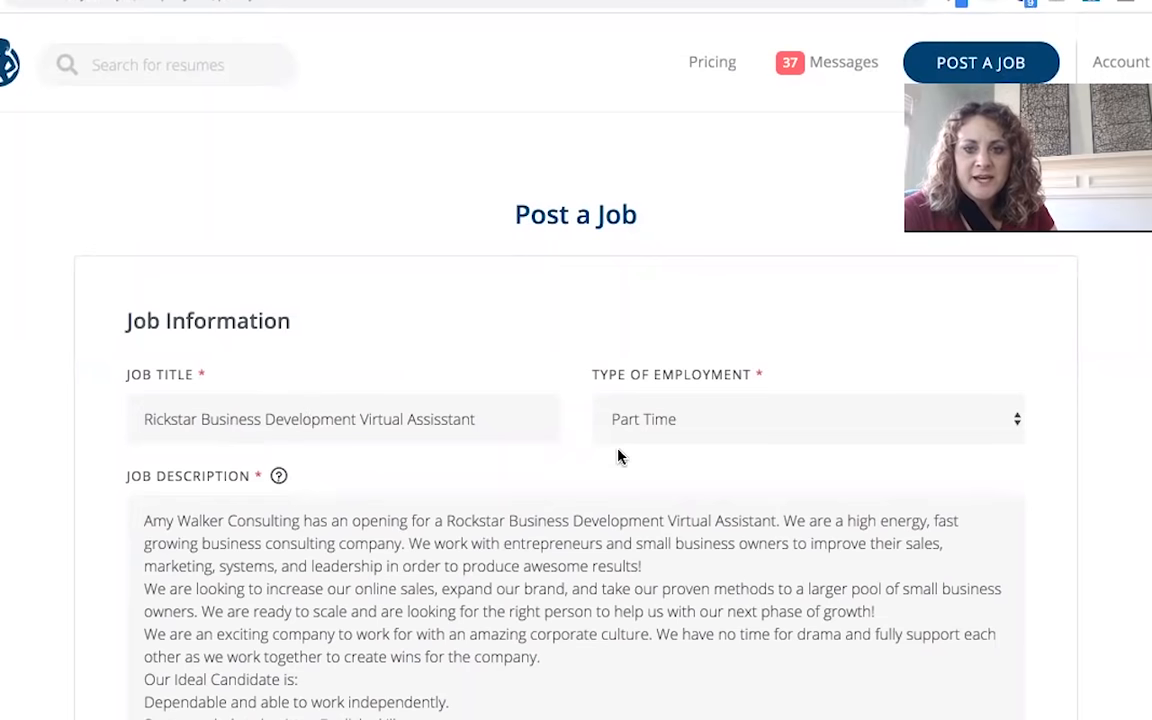
pyautogui.click(656, 424)
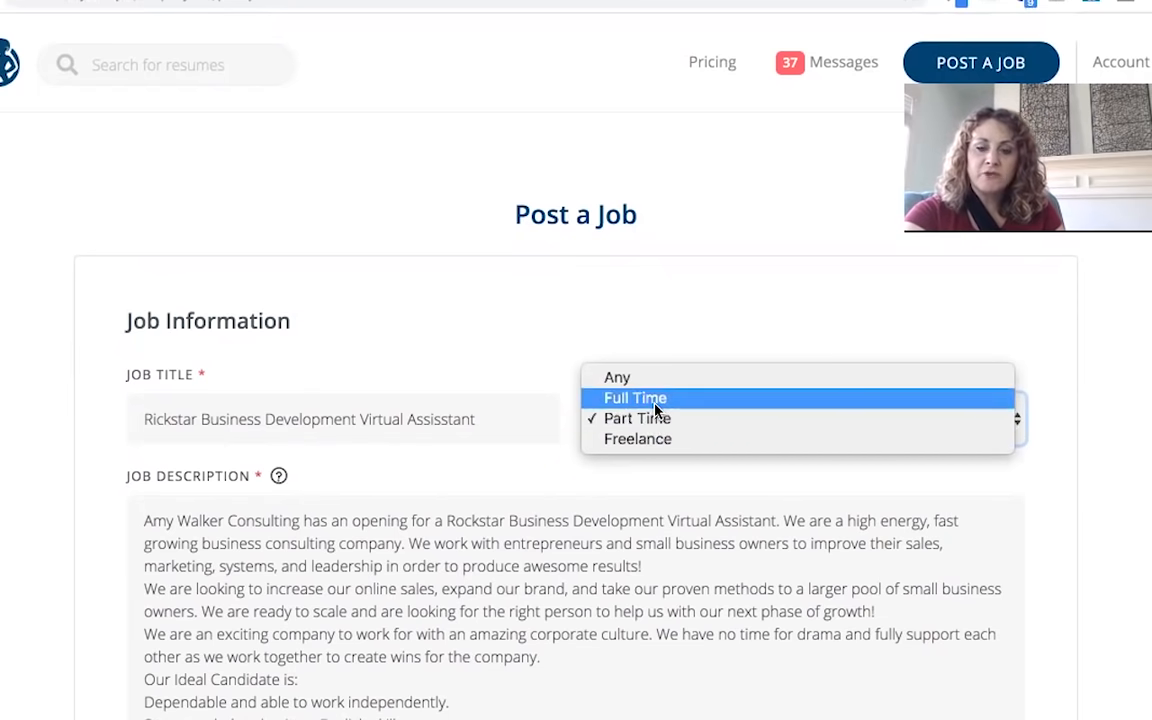
pyautogui.click(658, 419)
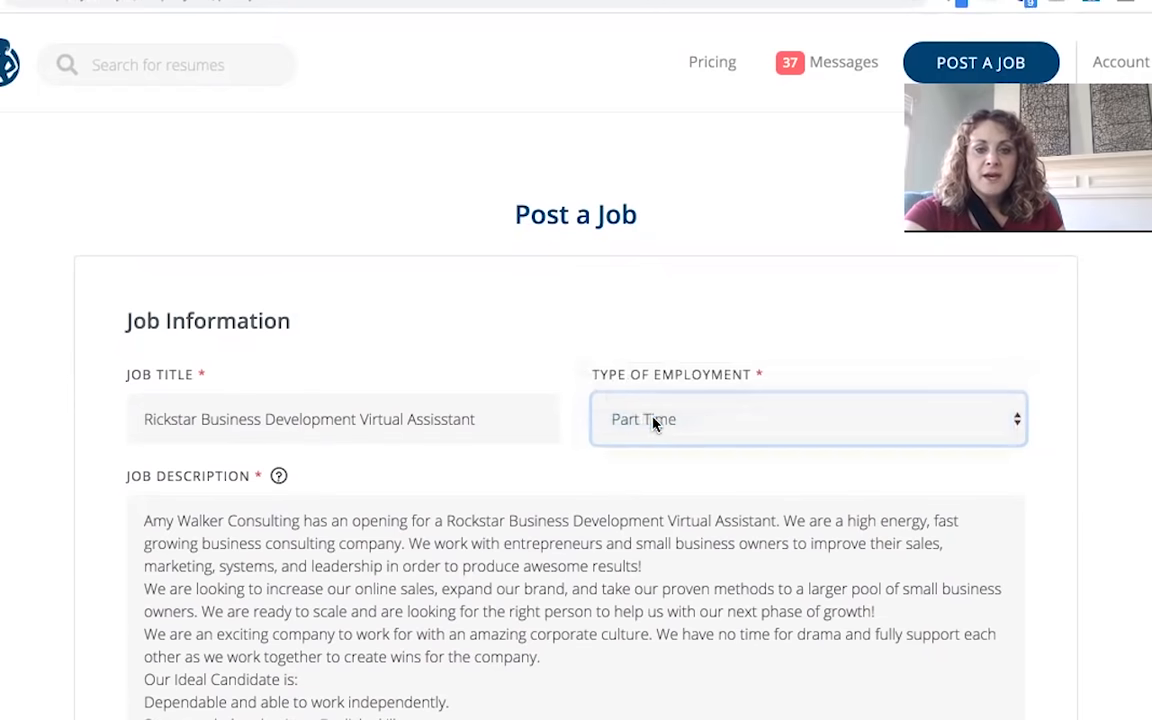
pyautogui.scroll(-5, 565, 587)
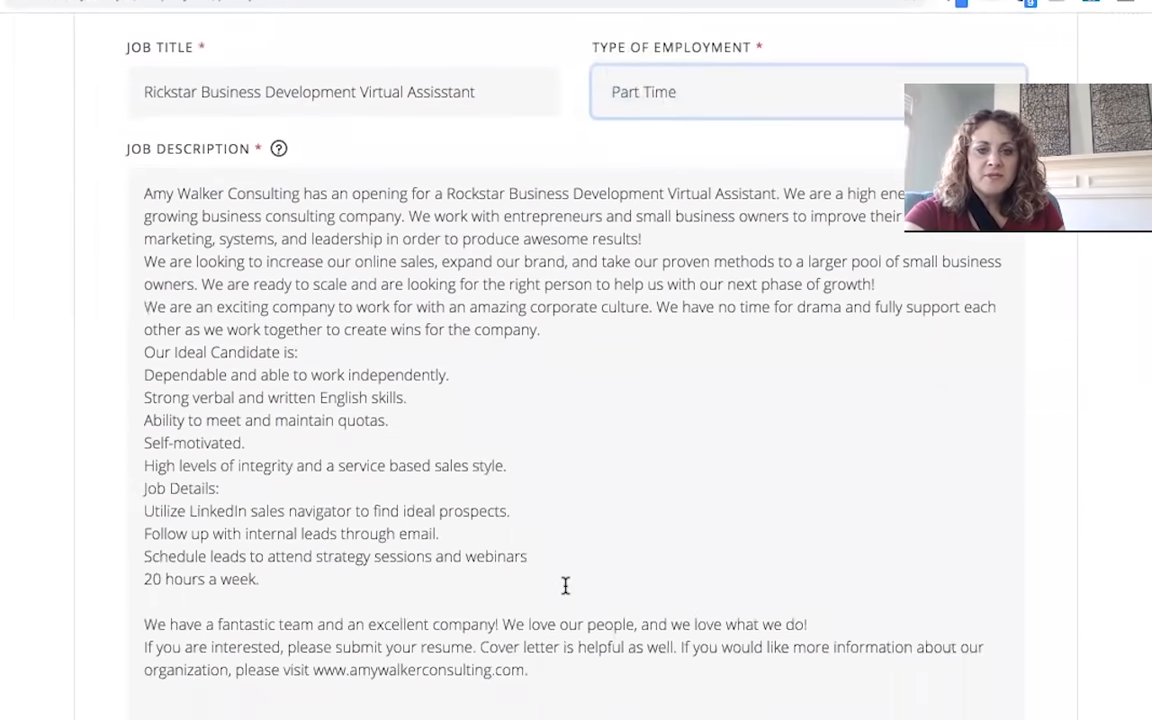
pyautogui.scroll(-1, 565, 587)
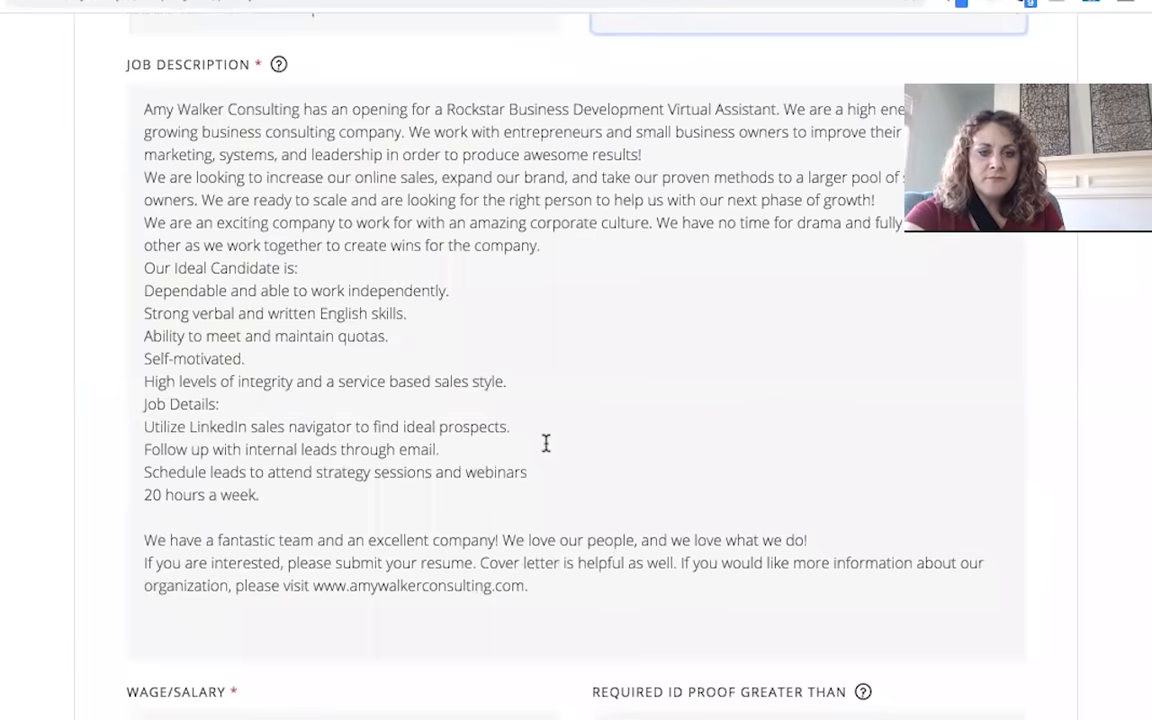
pyautogui.scroll(-3, 546, 443)
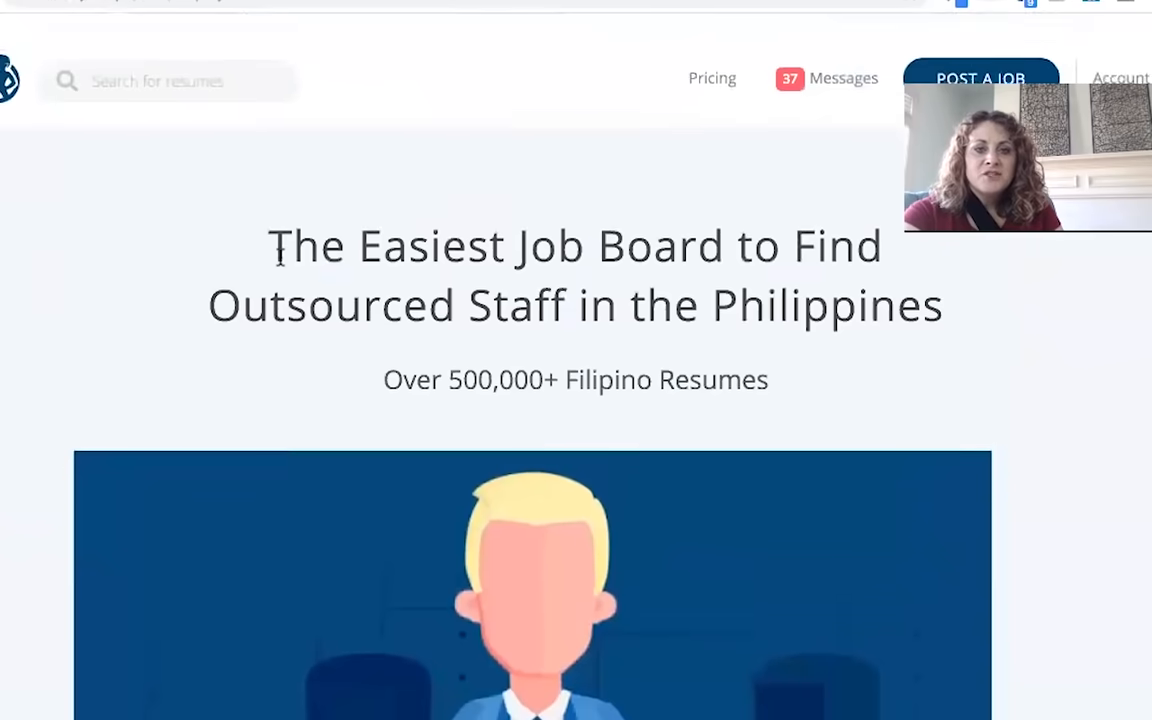
# Expand the FAQ answer on how much to pay workers and open the comprehensive guide to VA salaries in the Philippines.
pyautogui.scroll(-1, 280, 257)
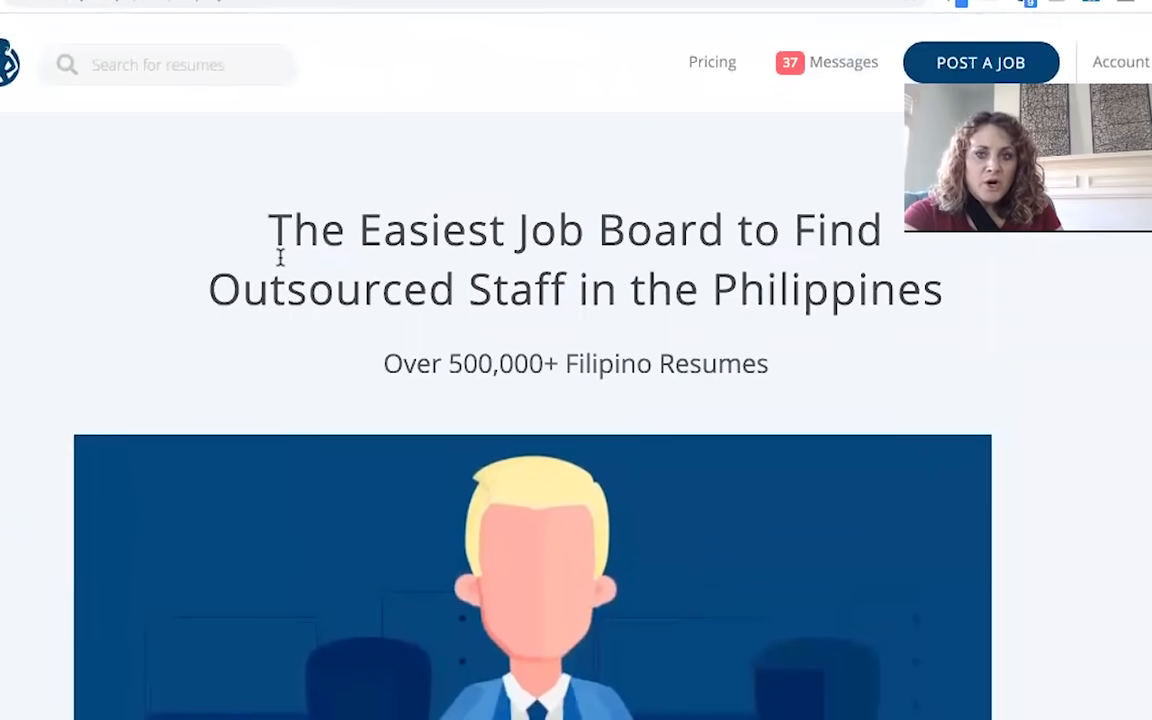
pyautogui.scroll(-10, 280, 260)
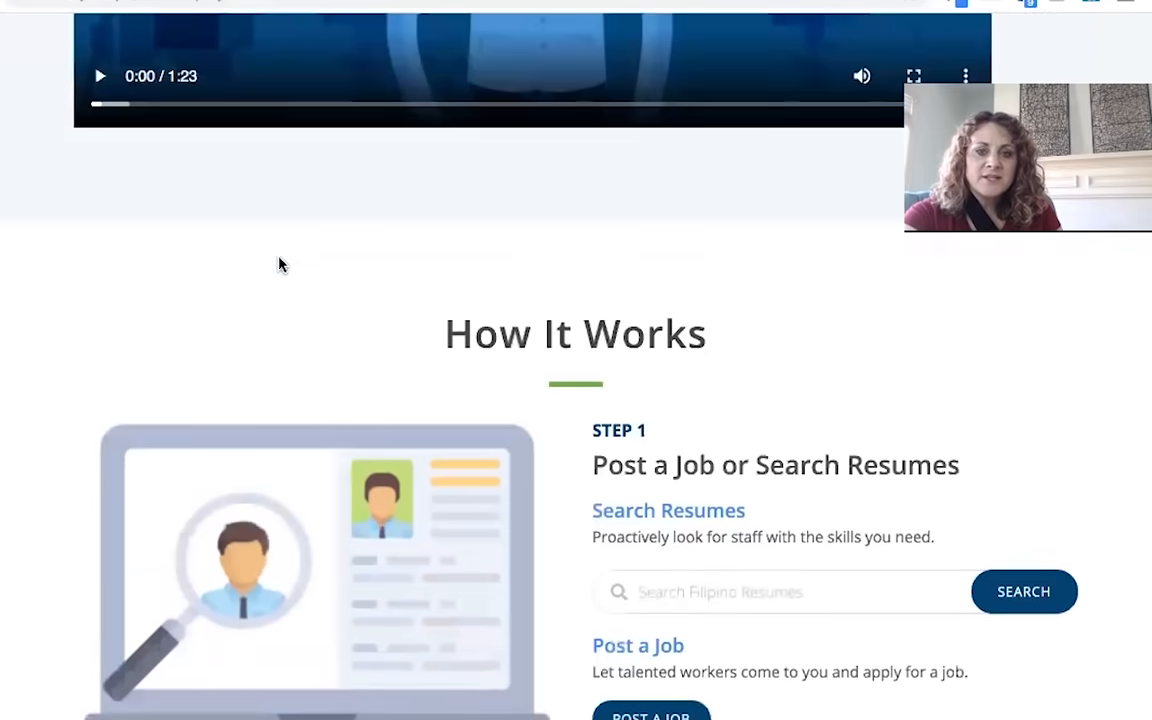
pyautogui.scroll(-9, 280, 264)
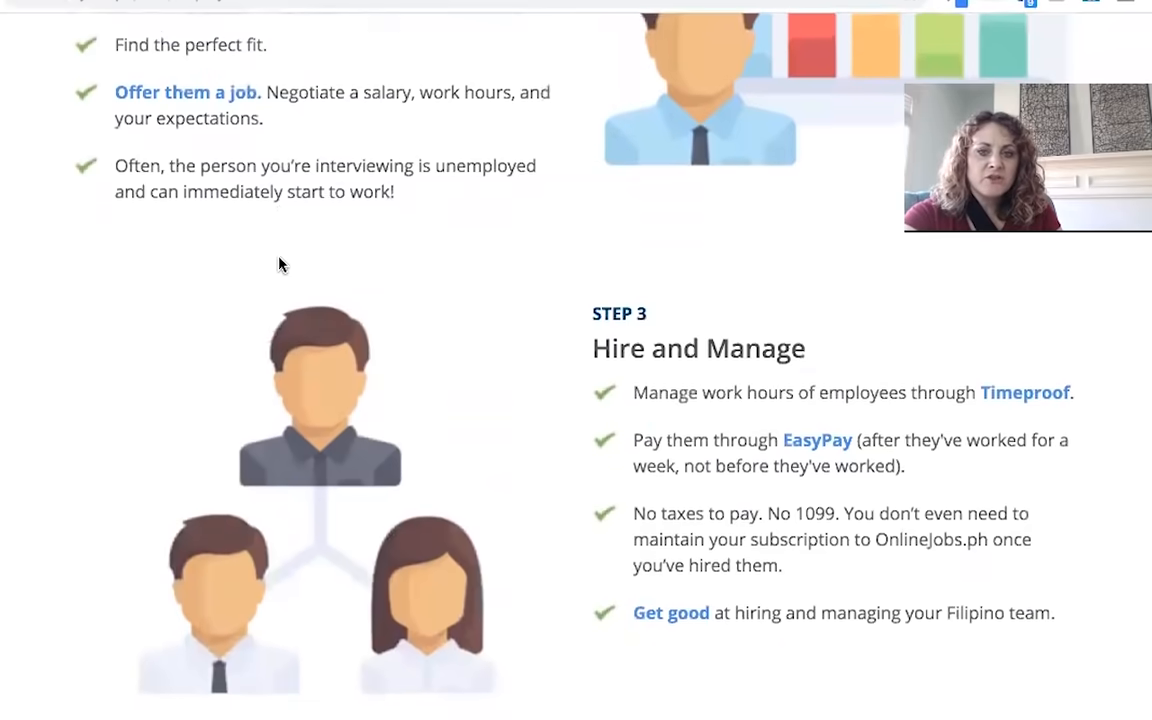
pyautogui.scroll(-12, 280, 264)
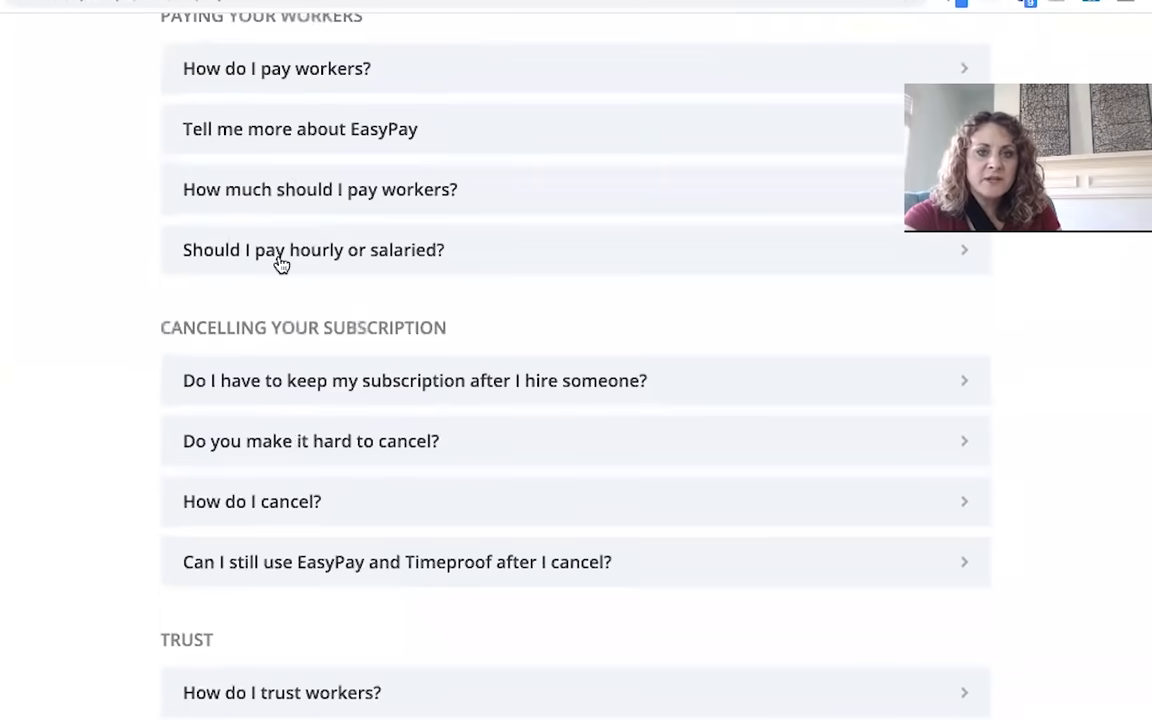
pyautogui.scroll(3, 282, 264)
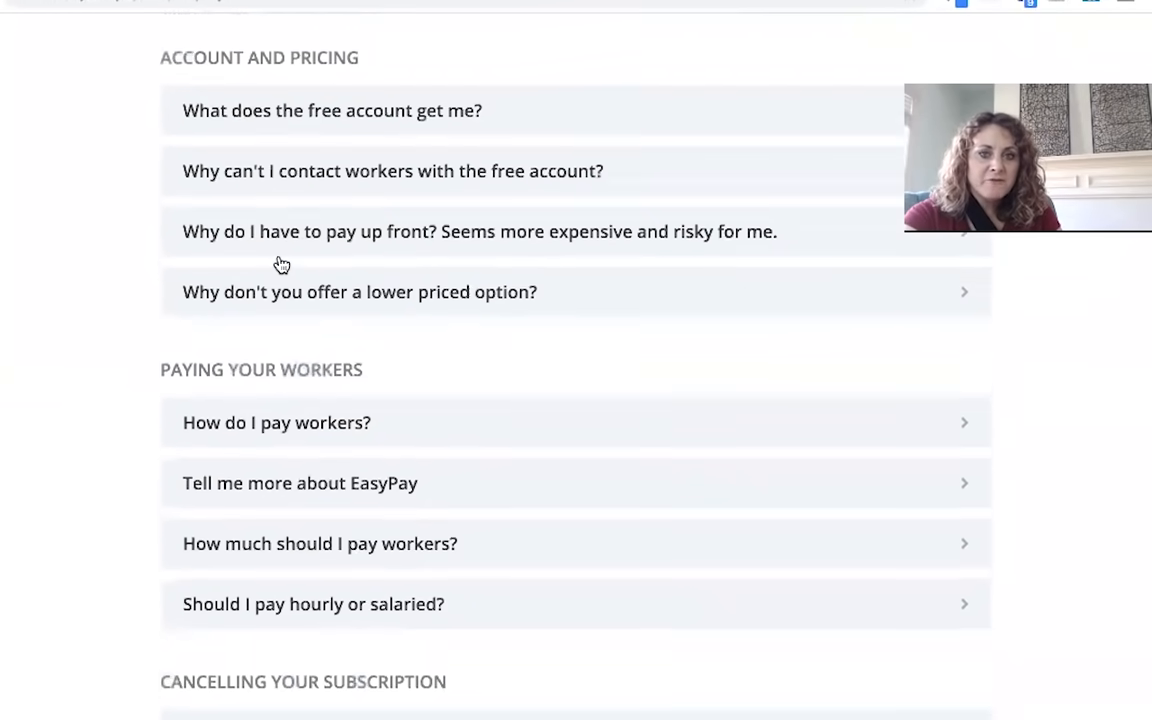
pyautogui.scroll(-3, 282, 264)
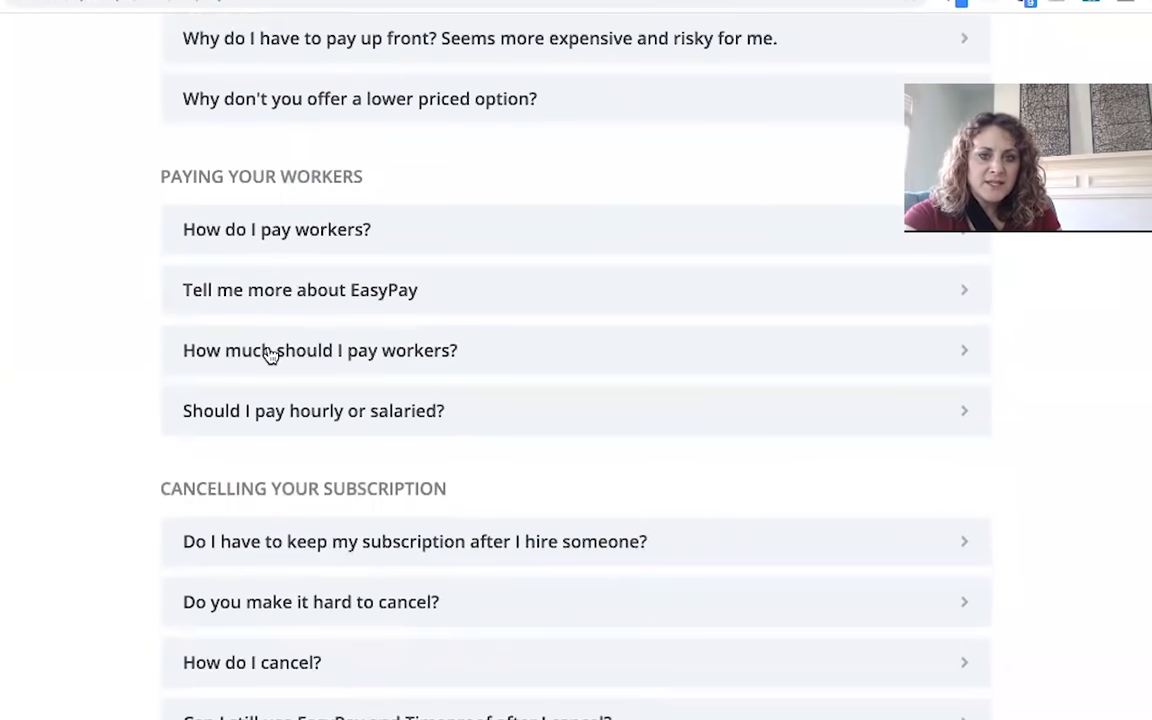
pyautogui.click(268, 354)
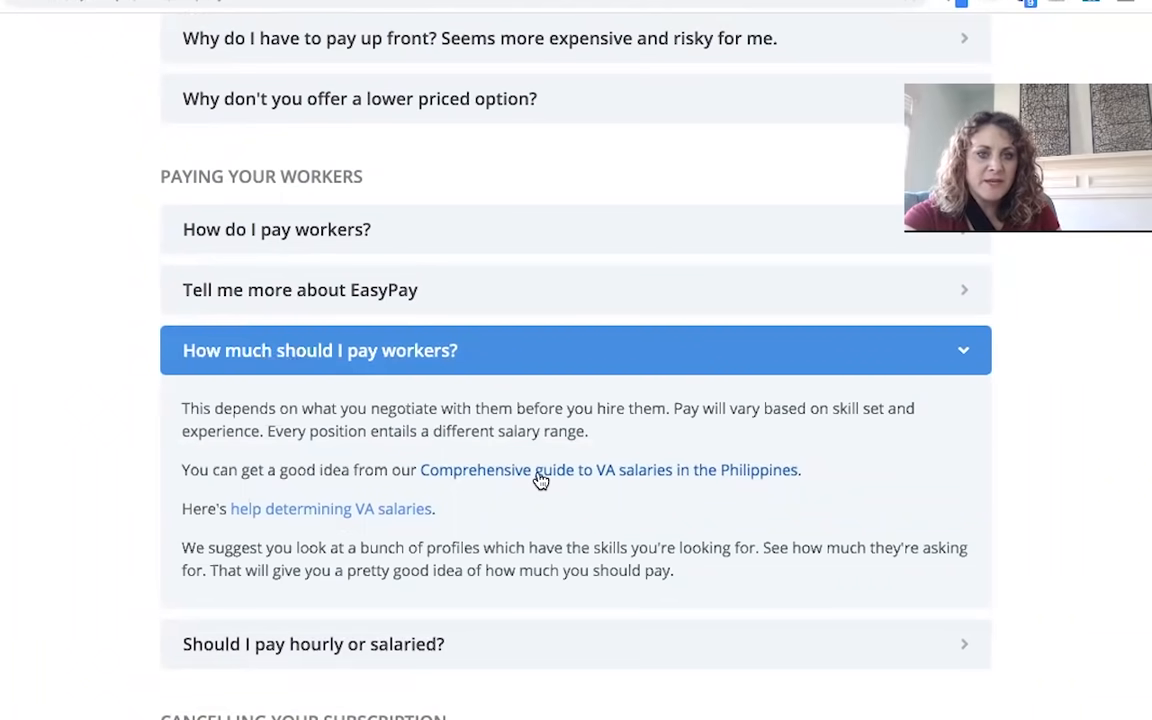
pyautogui.click(540, 481)
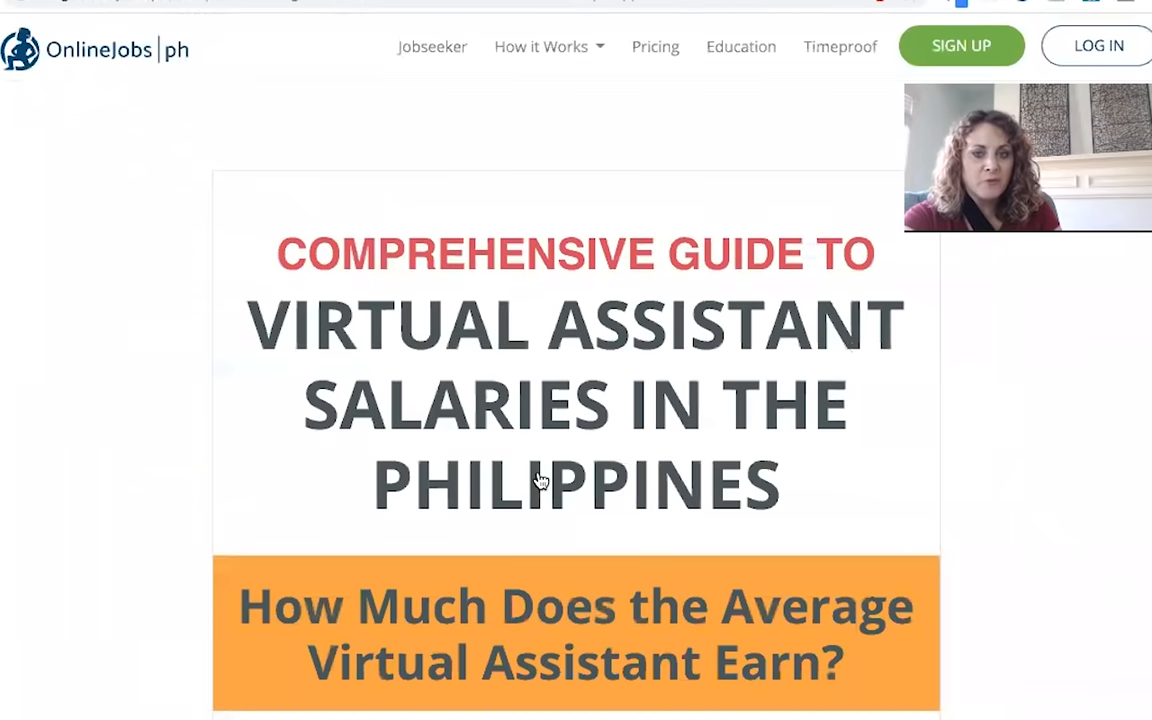
# Look through the virtual assistant salary guide and change the job posting's type of employment to Full Time.
pyautogui.scroll(-10, 880, 288)
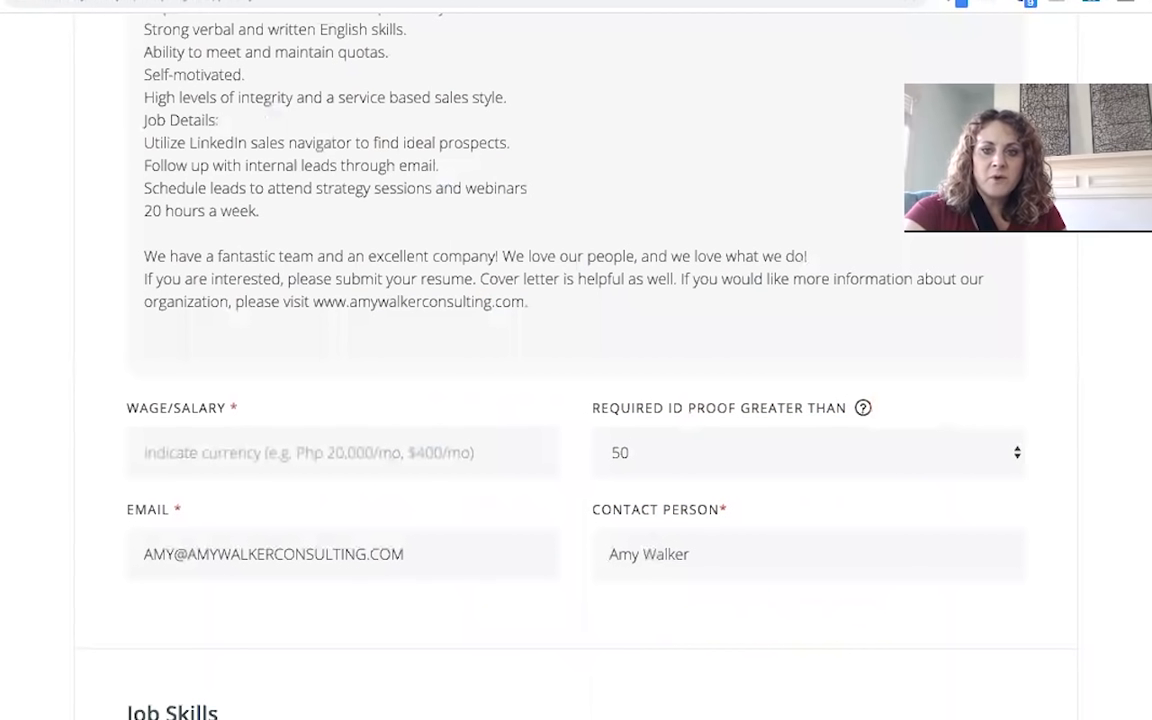
pyautogui.scroll(10, 703, 438)
pyautogui.click(704, 437)
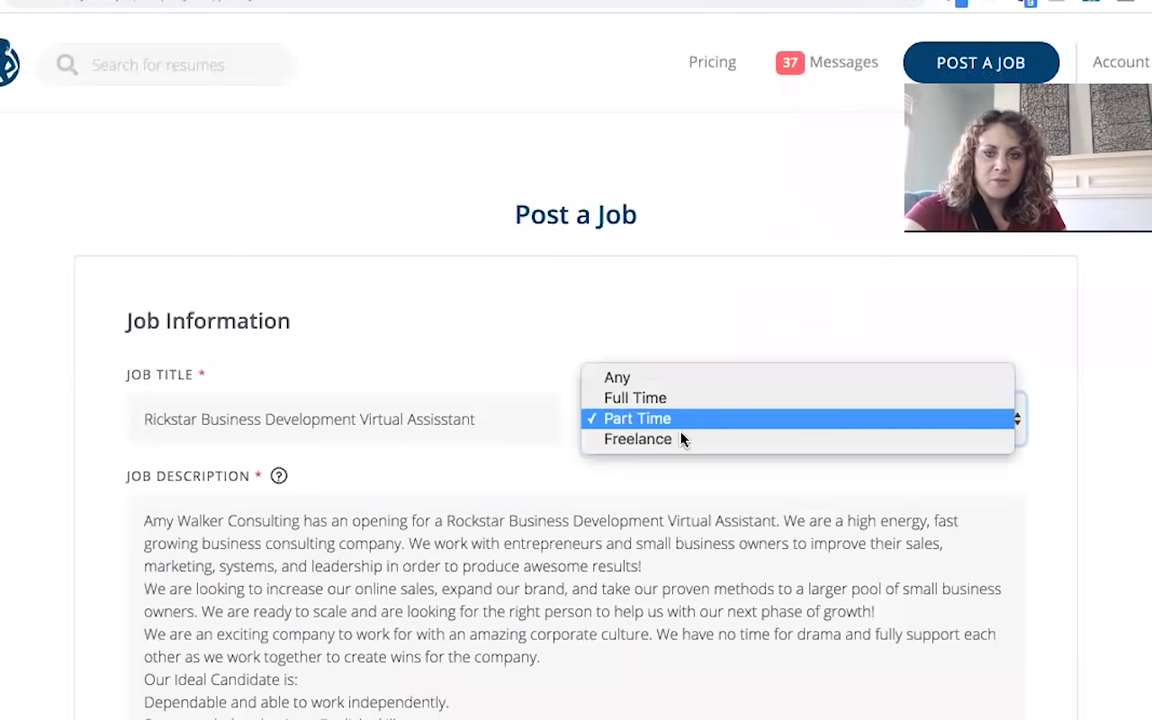
pyautogui.click(676, 400)
pyautogui.scroll(-1, 576, 581)
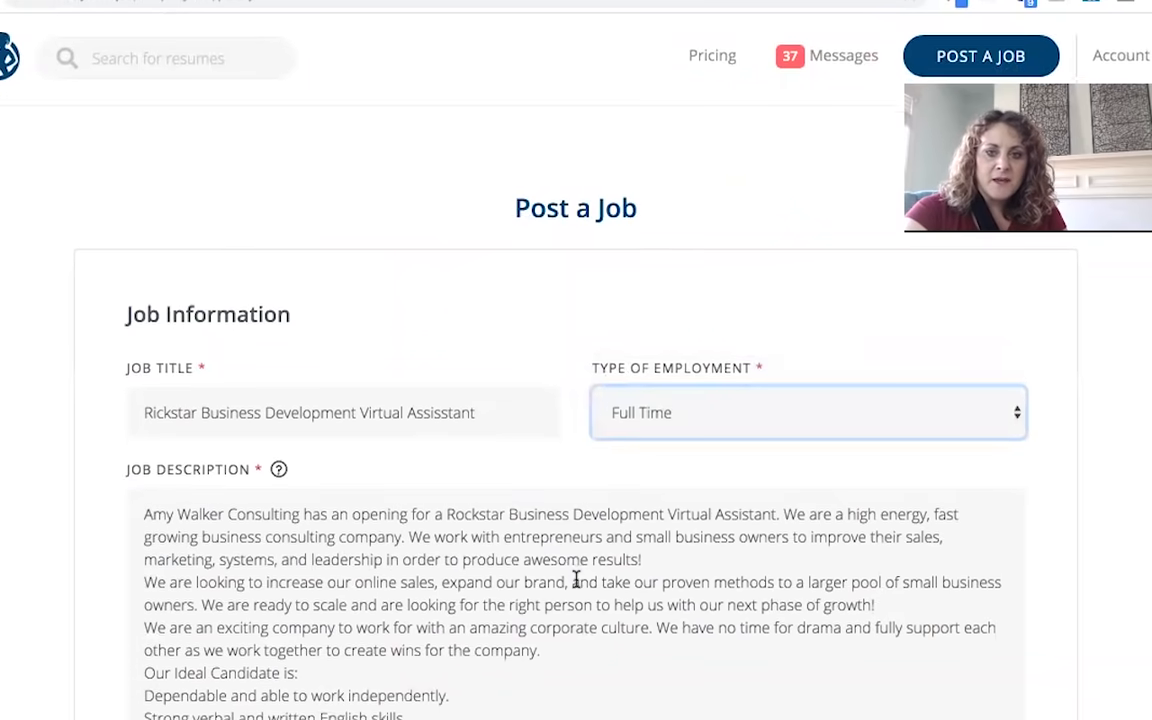
# Check the salary guide's rates by role and set the job posting's wage/salary to 600.
pyautogui.scroll(-8, 576, 581)
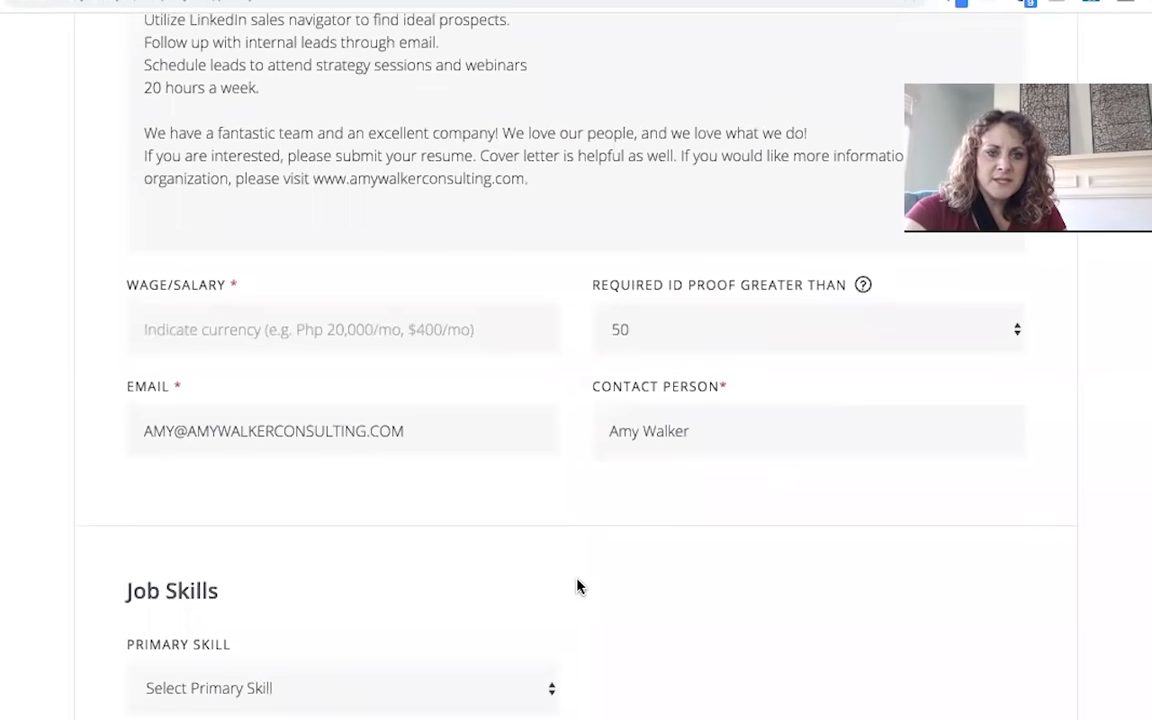
pyautogui.click(288, 326)
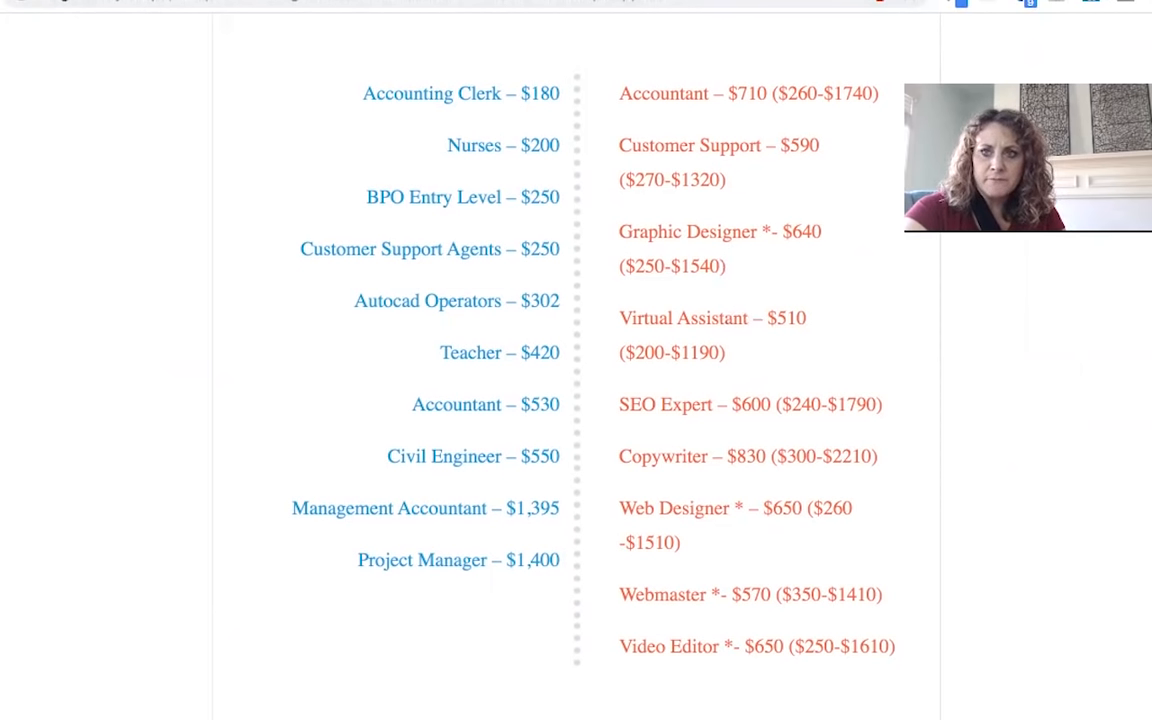
pyautogui.hotkey('ctrl', 'Tab')
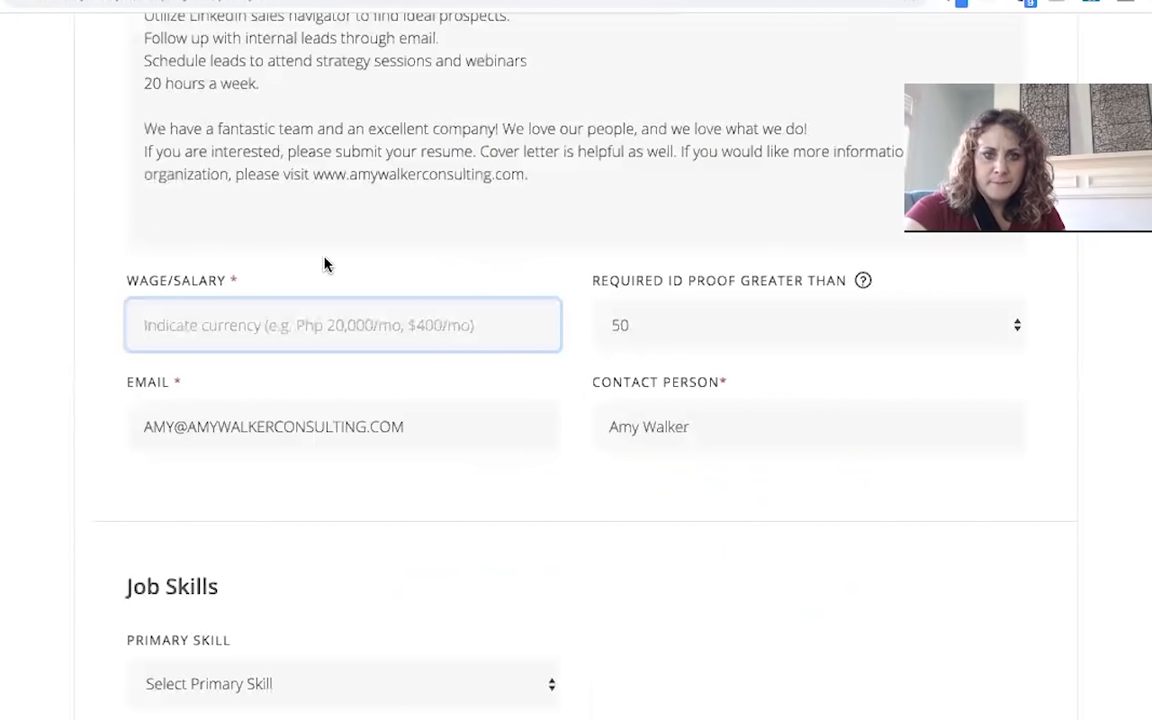
pyautogui.write('600')
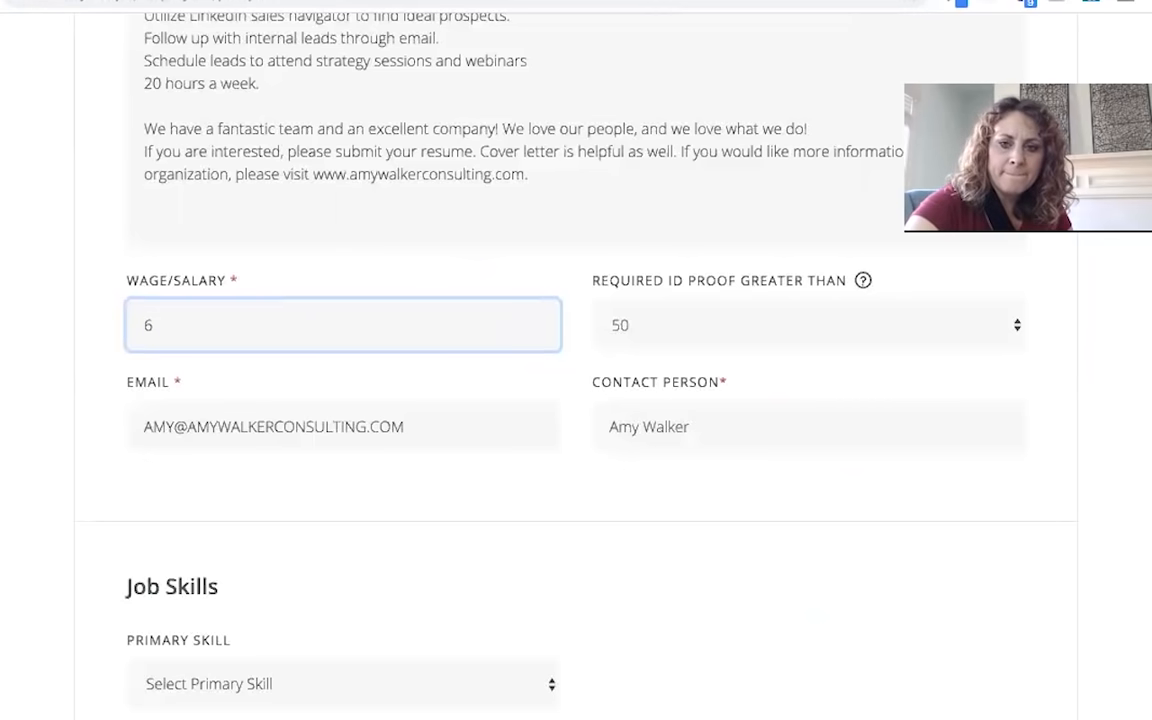
pyautogui.click(477, 424)
pyautogui.scroll(-1, 681, 517)
pyautogui.click(681, 517)
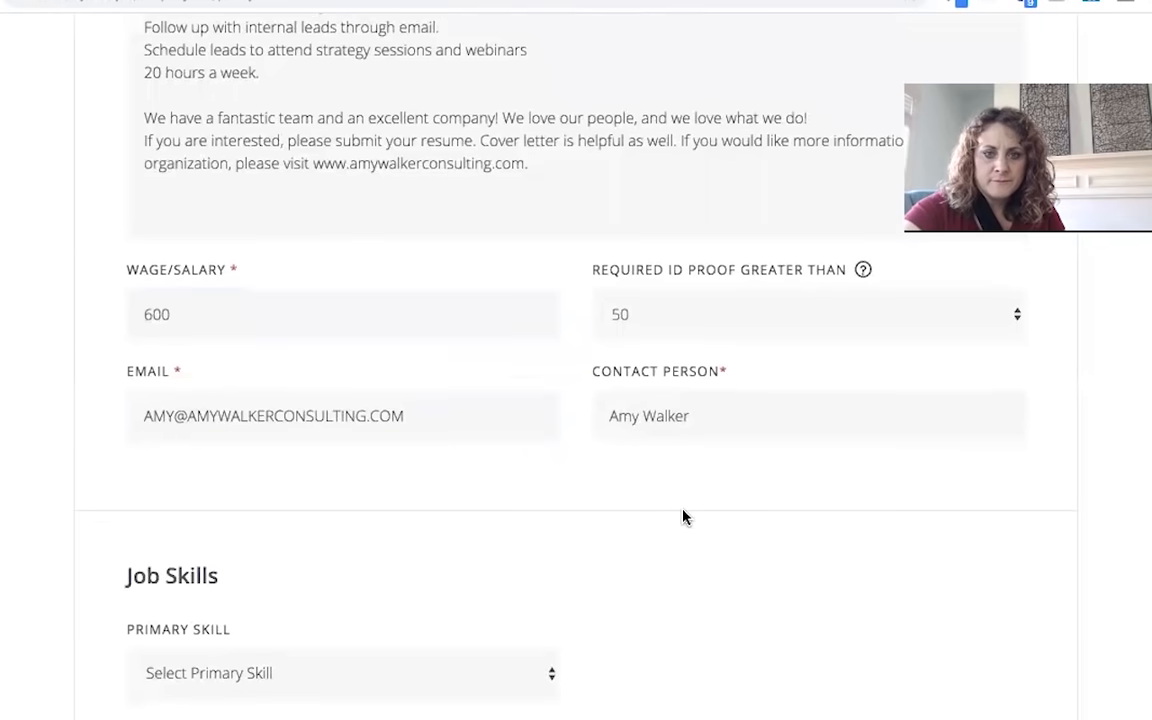
# Set the job posting's primary skill to English with Writing as the specific skill.
pyautogui.scroll(-4, 681, 517)
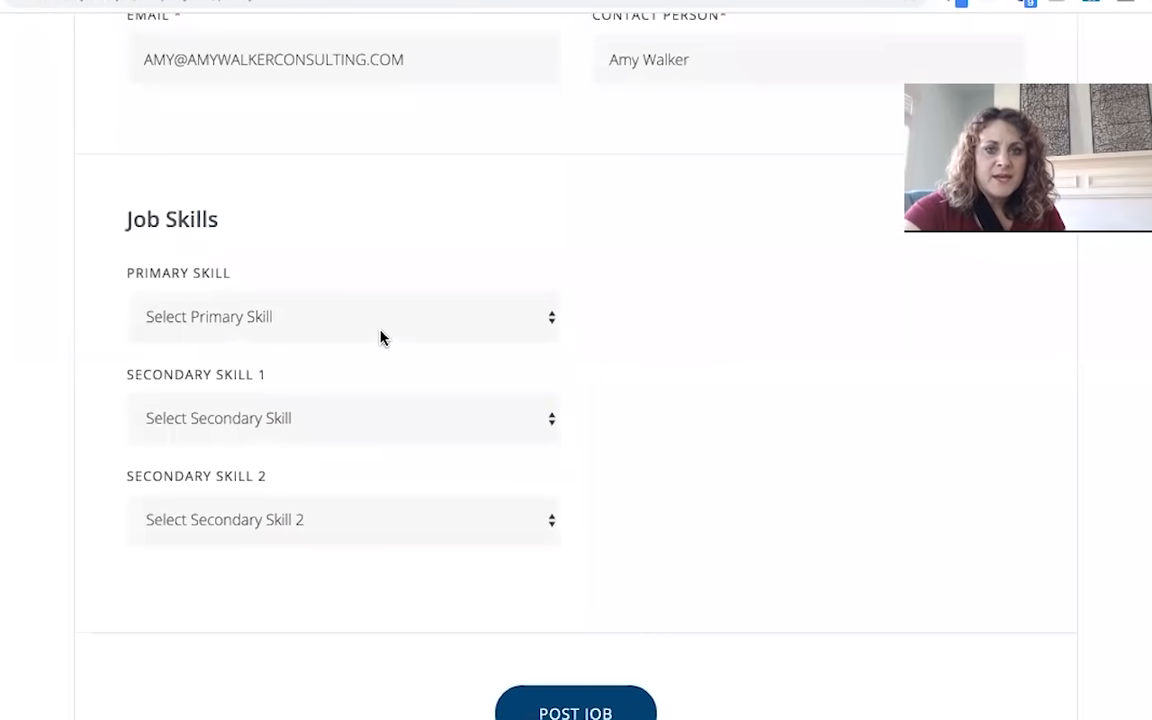
pyautogui.click(374, 329)
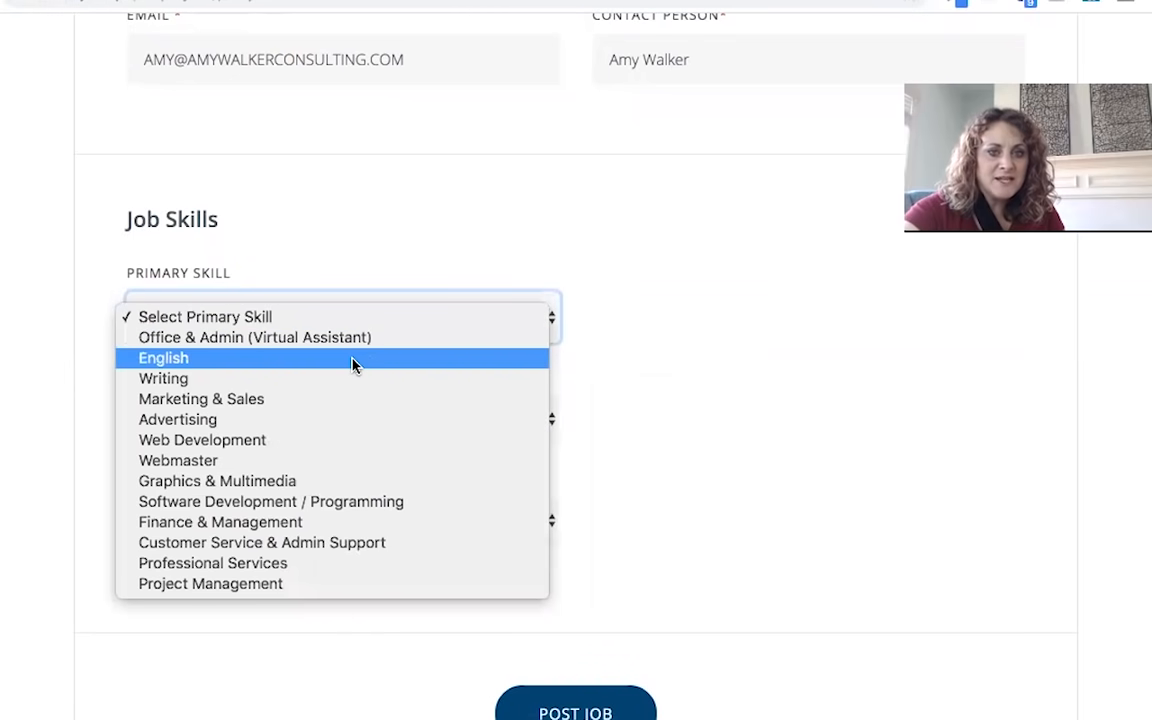
pyautogui.click(352, 360)
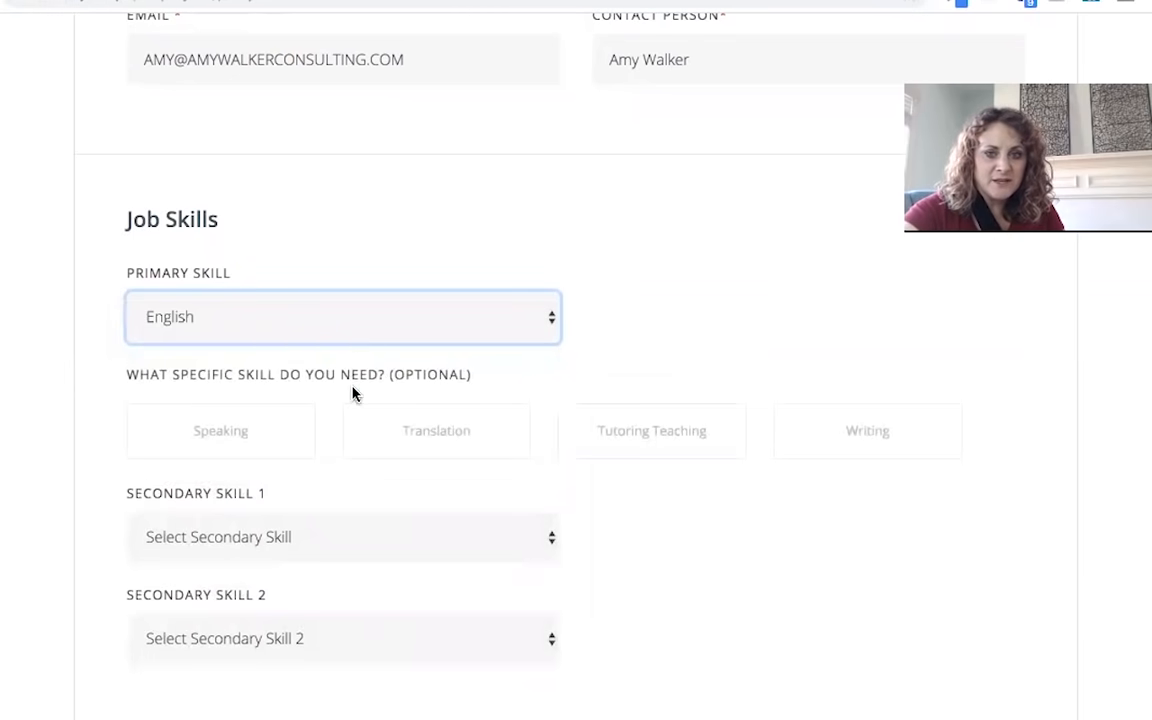
pyautogui.click(843, 443)
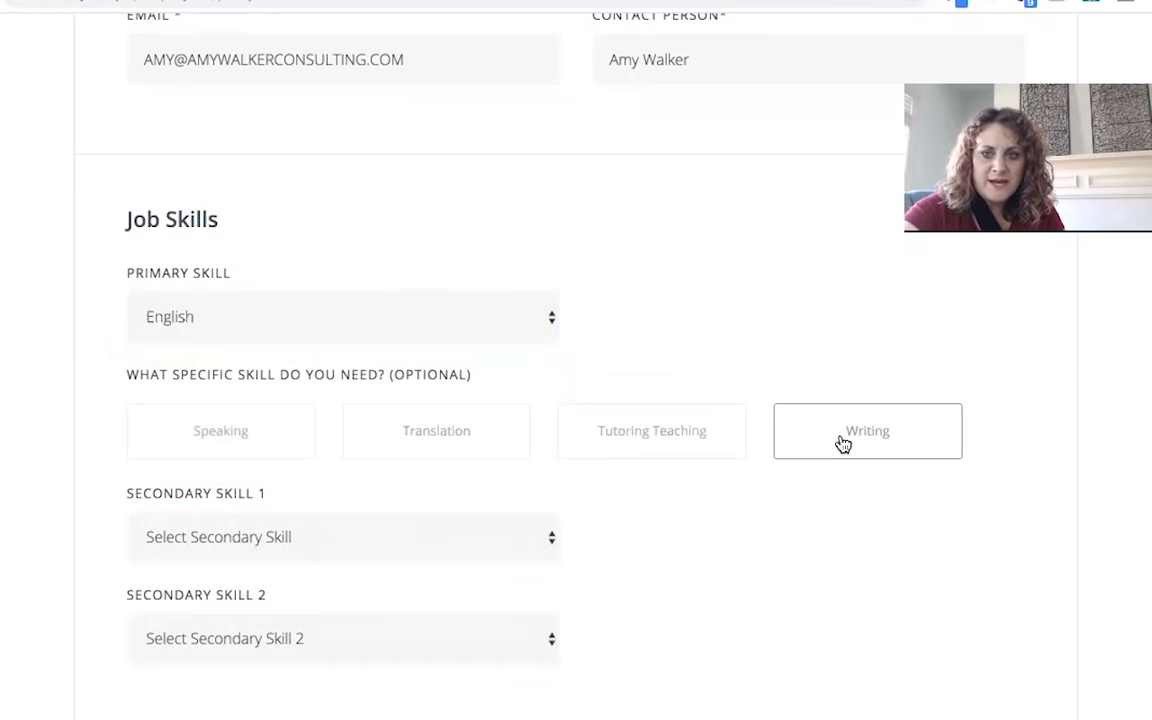
# Set Secondary Skill 1 to Marketing & Sales with Lead Generation as the specific skill.
pyautogui.click(281, 542)
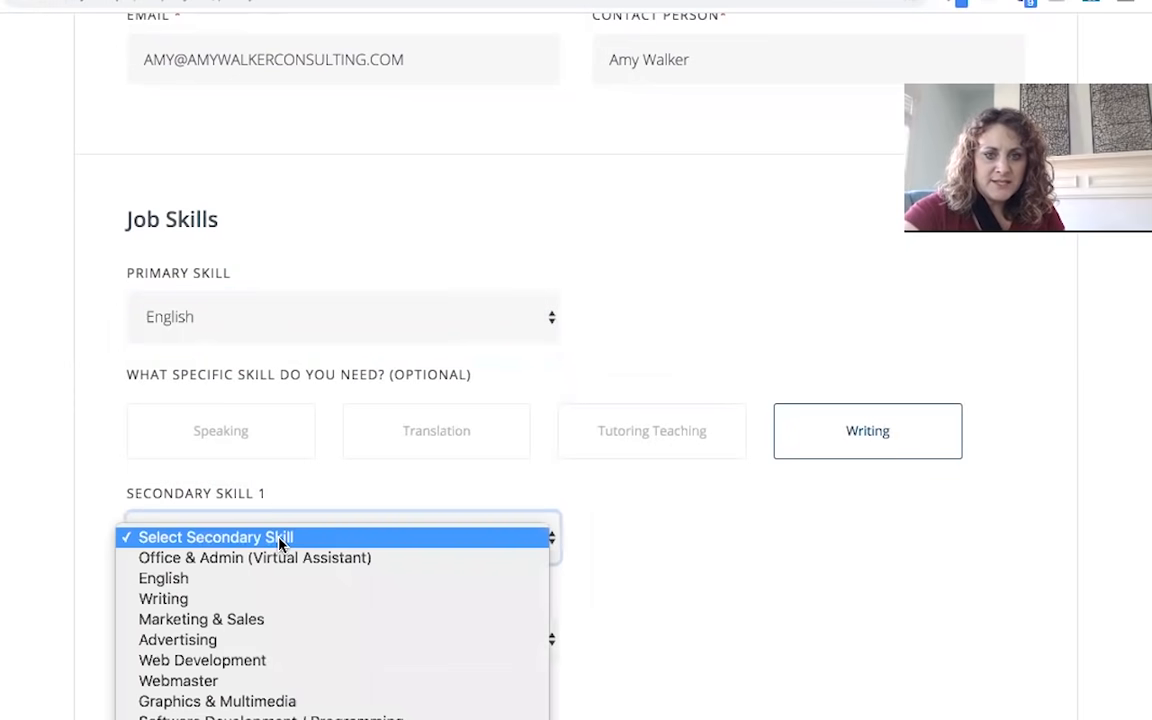
pyautogui.click(272, 622)
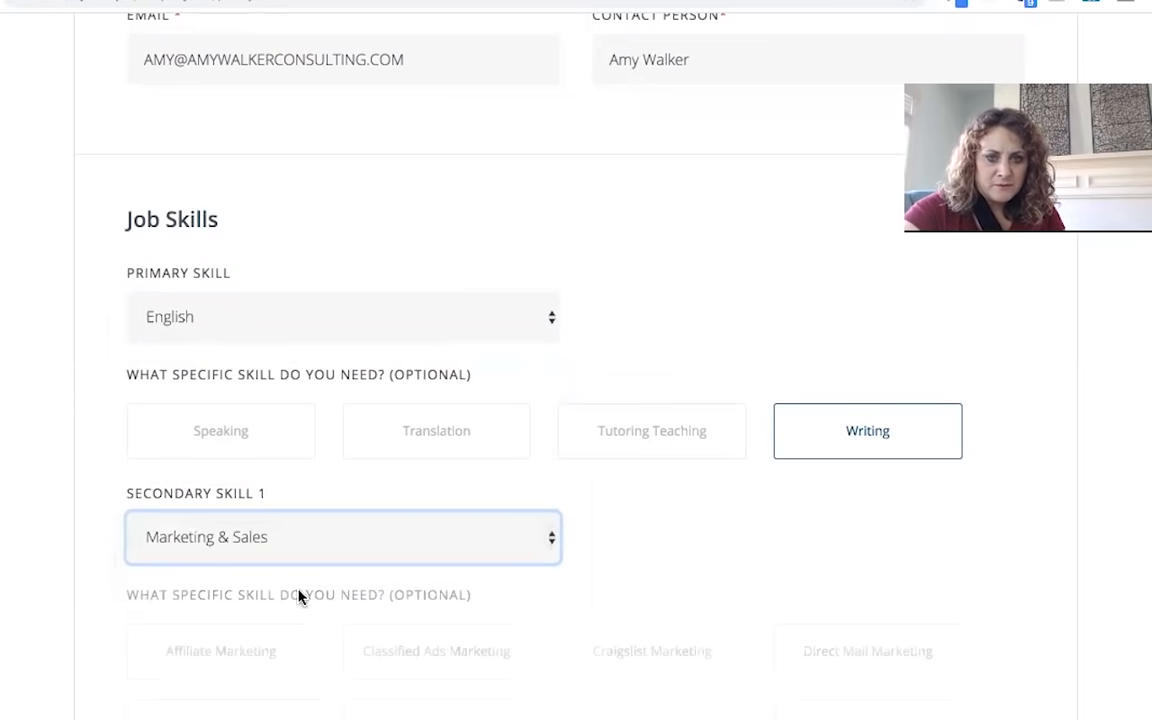
pyautogui.scroll(-5, 365, 590)
pyautogui.click(363, 593)
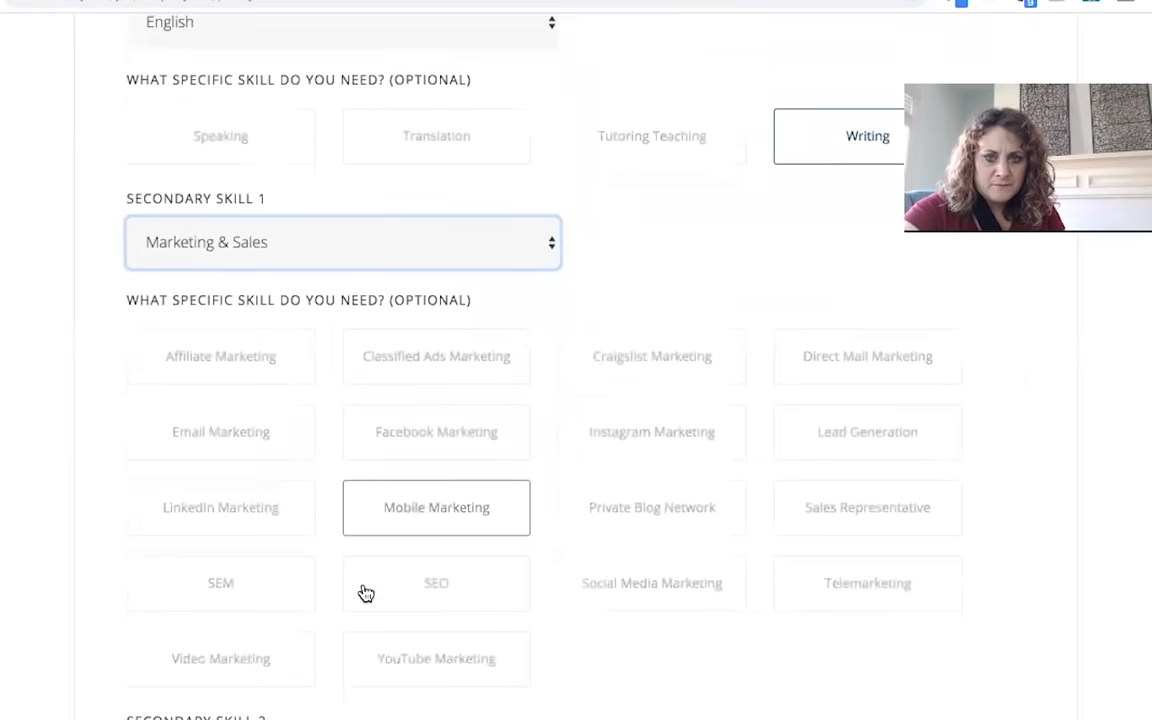
pyautogui.click(366, 593)
pyautogui.click(663, 573)
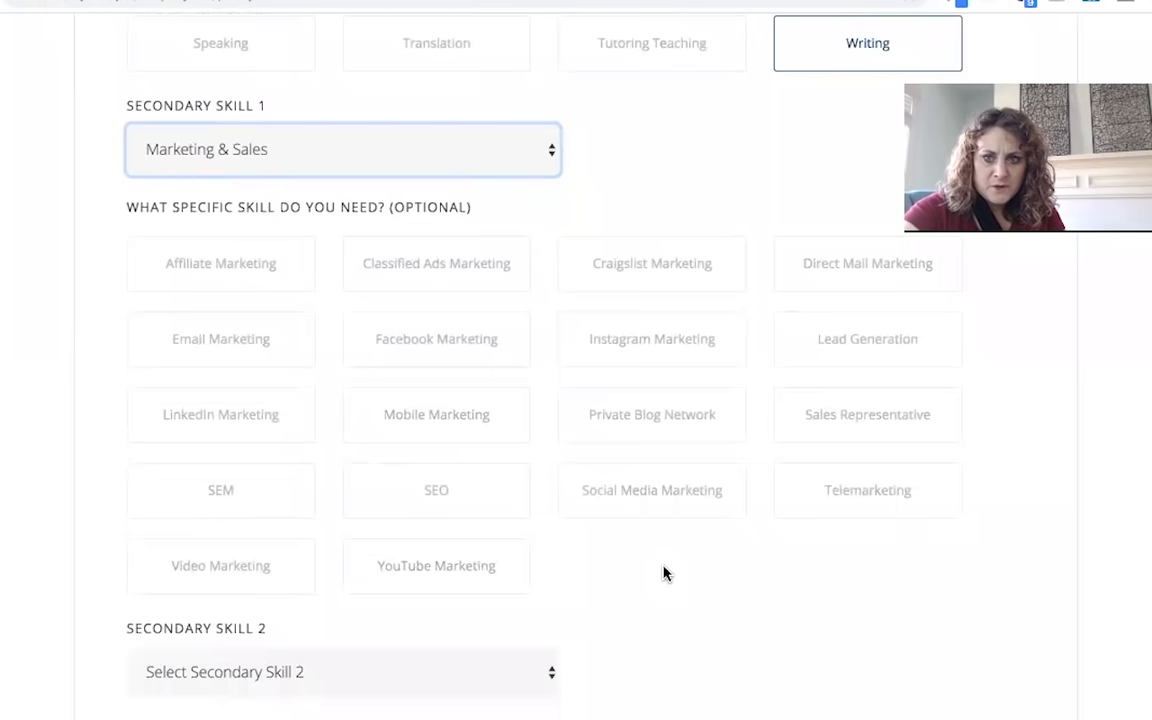
pyautogui.click(833, 355)
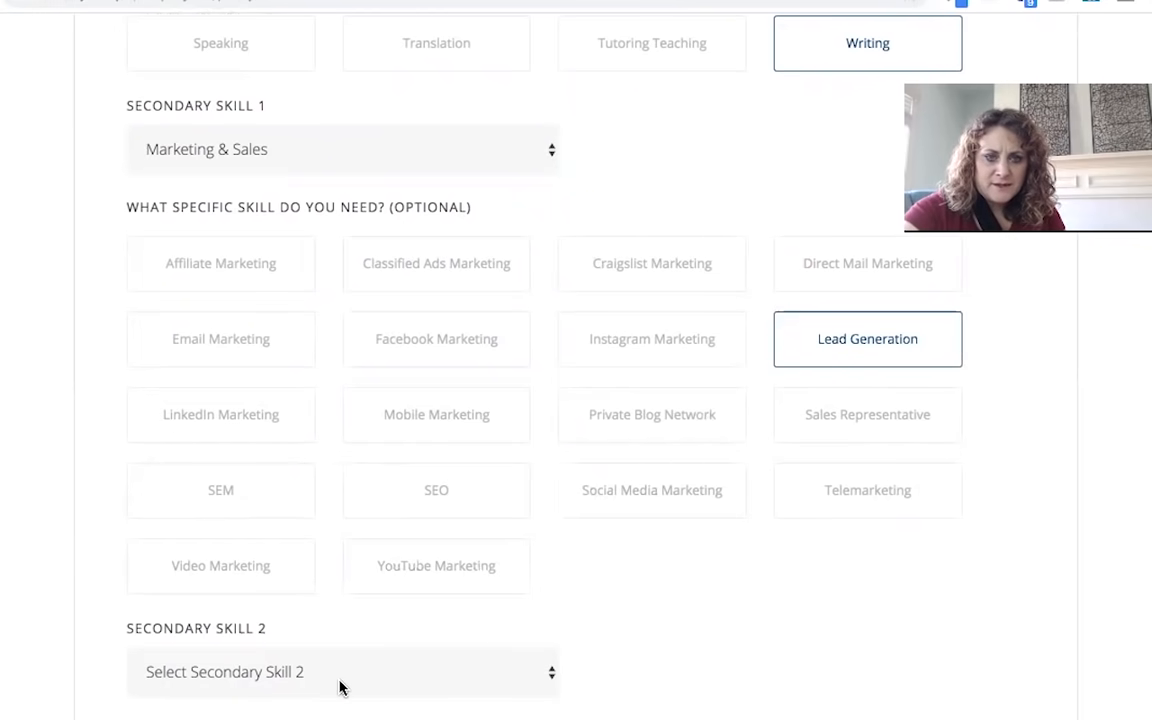
# Set Secondary Skill 2 to Marketing & Sales with LinkedIn Marketing as the specific skill, and post the job.
pyautogui.scroll(-3, 339, 687)
pyautogui.click(332, 437)
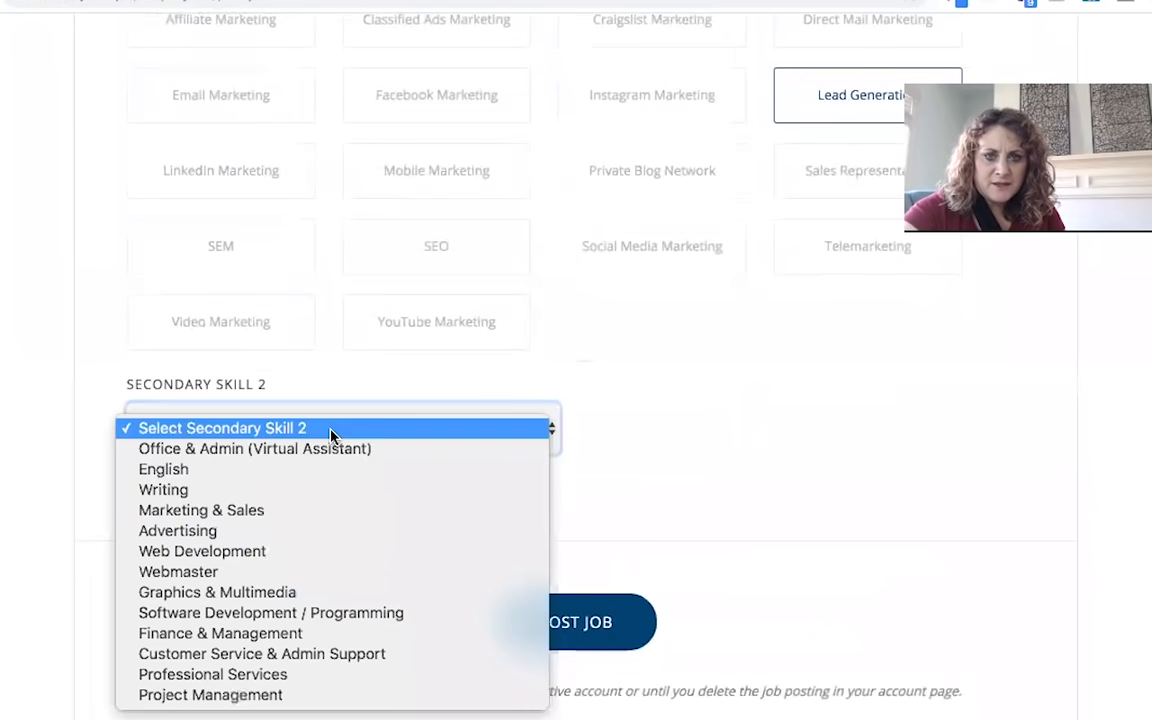
pyautogui.click(297, 511)
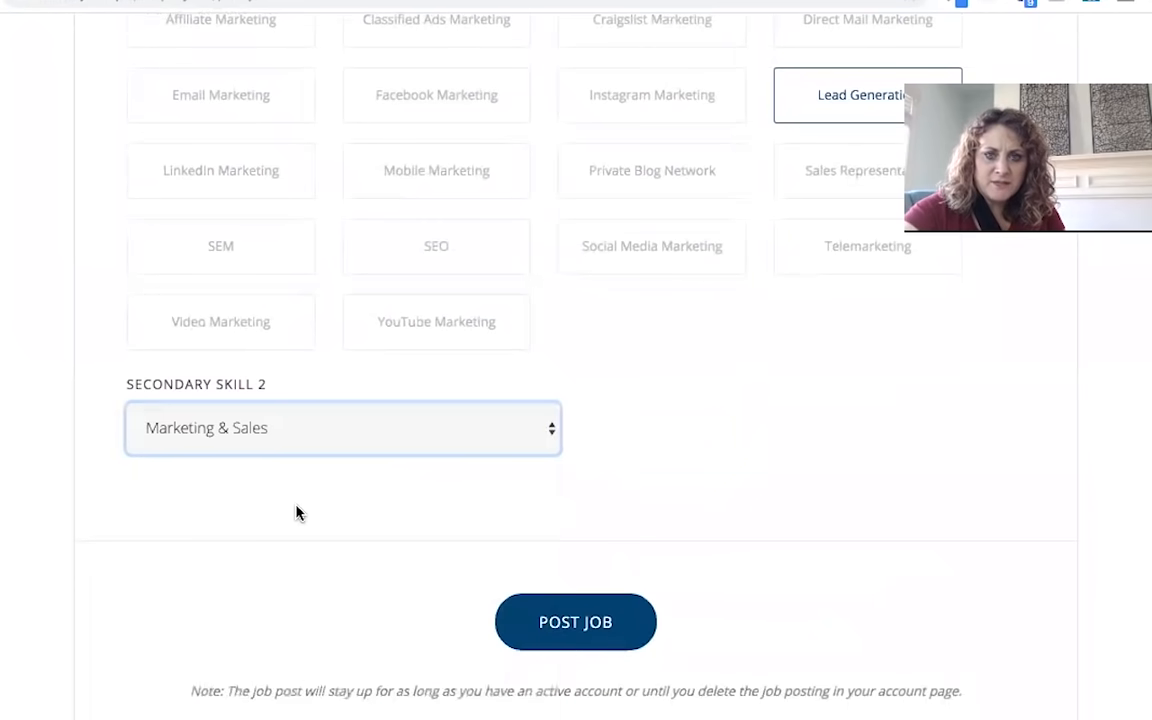
pyautogui.scroll(-3, 375, 580)
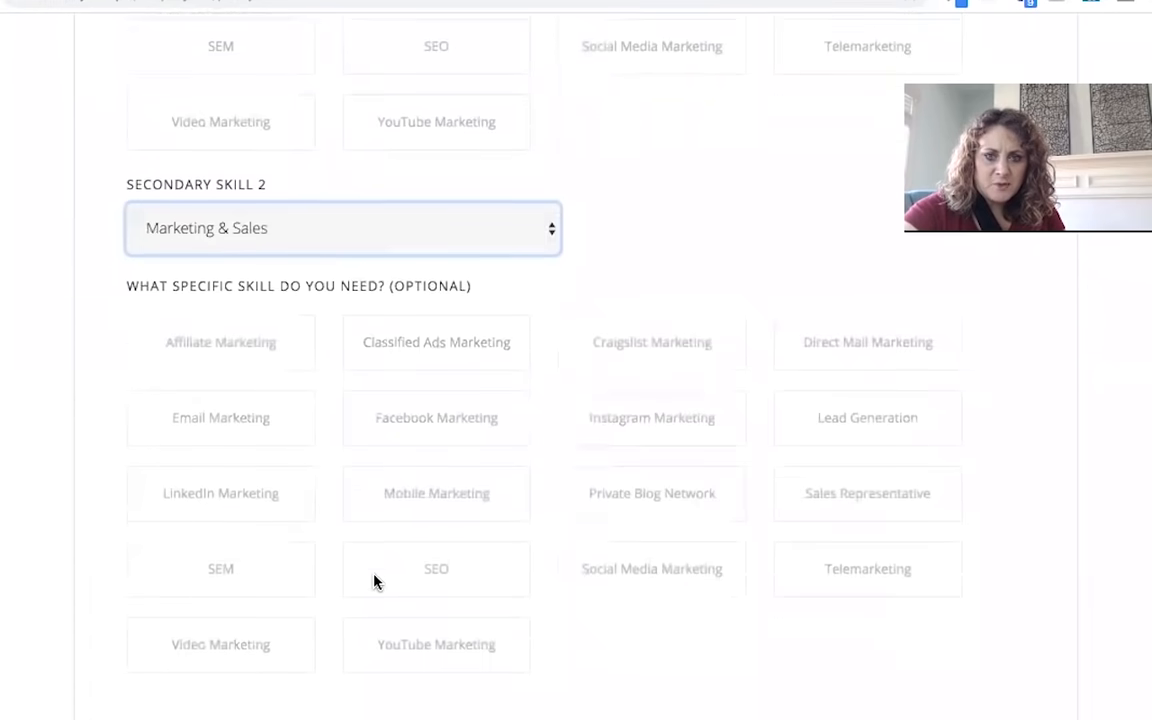
pyautogui.click(270, 499)
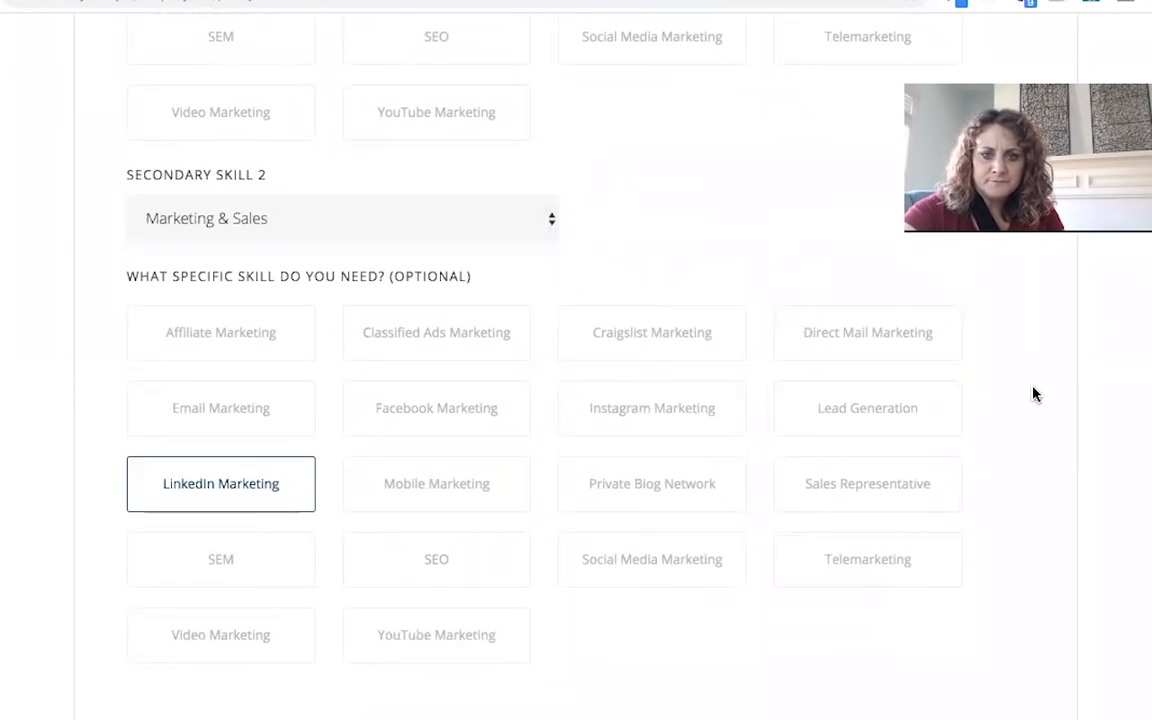
pyautogui.scroll(-5, 1031, 390)
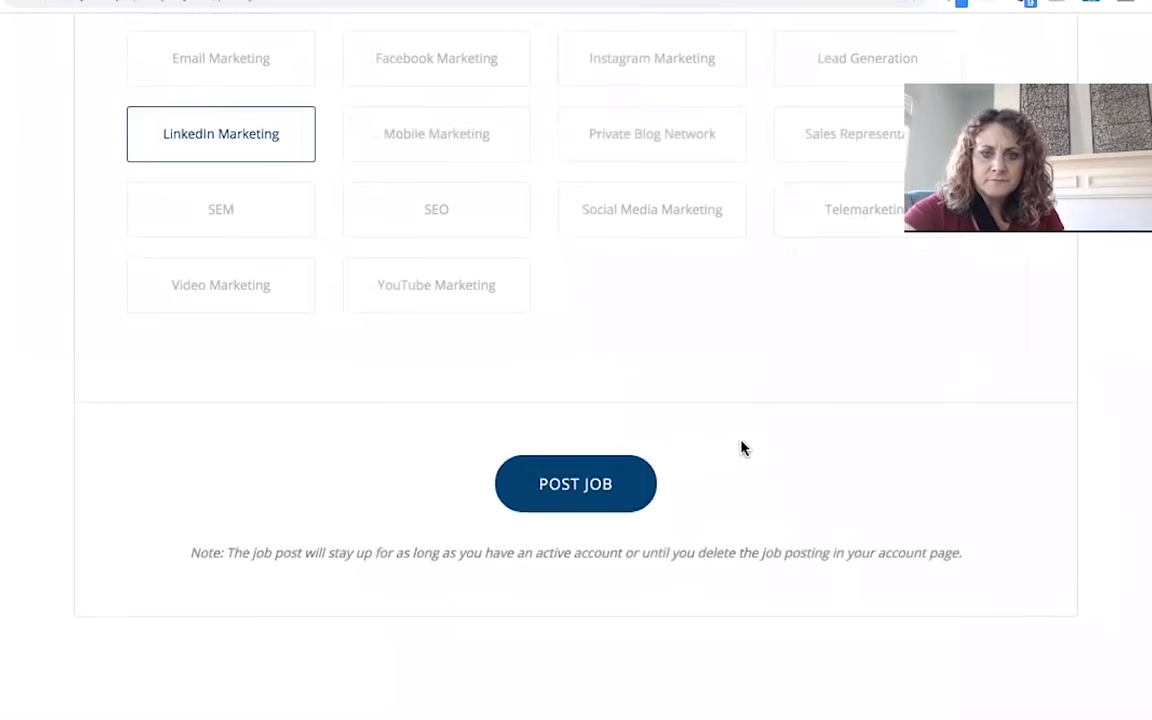
pyautogui.click(622, 497)
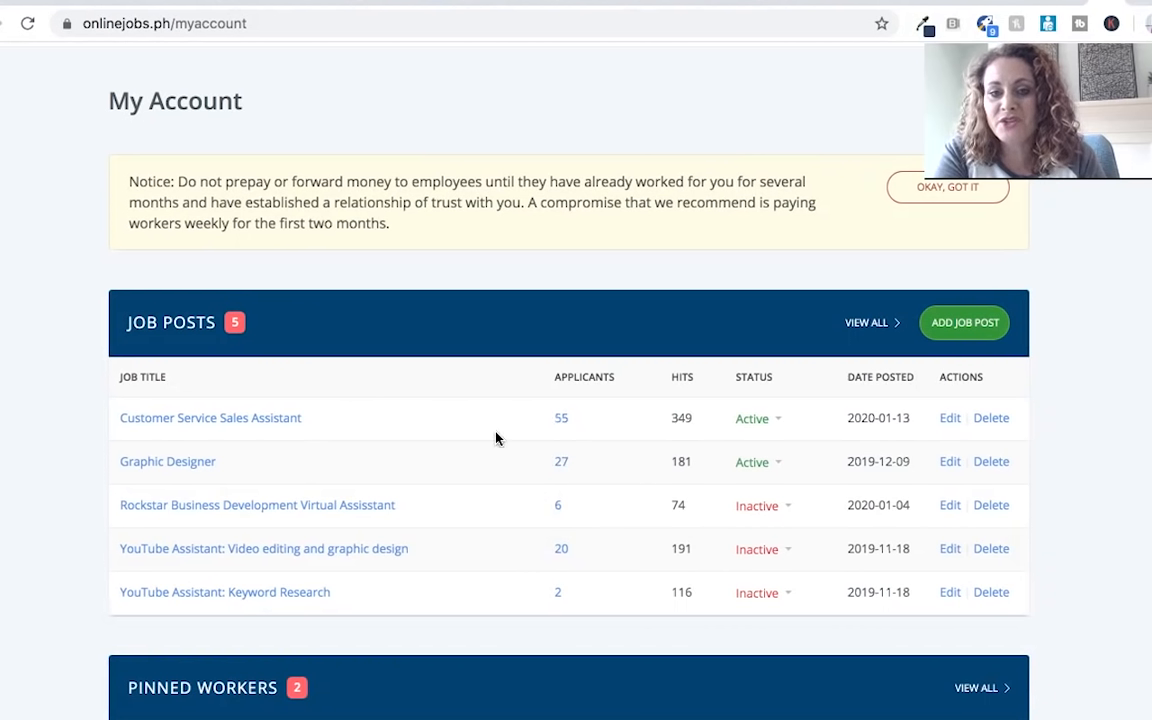
# Review the Customer Service Sales Assistant job post and show the inbox messages received for that job.
pyautogui.click(266, 428)
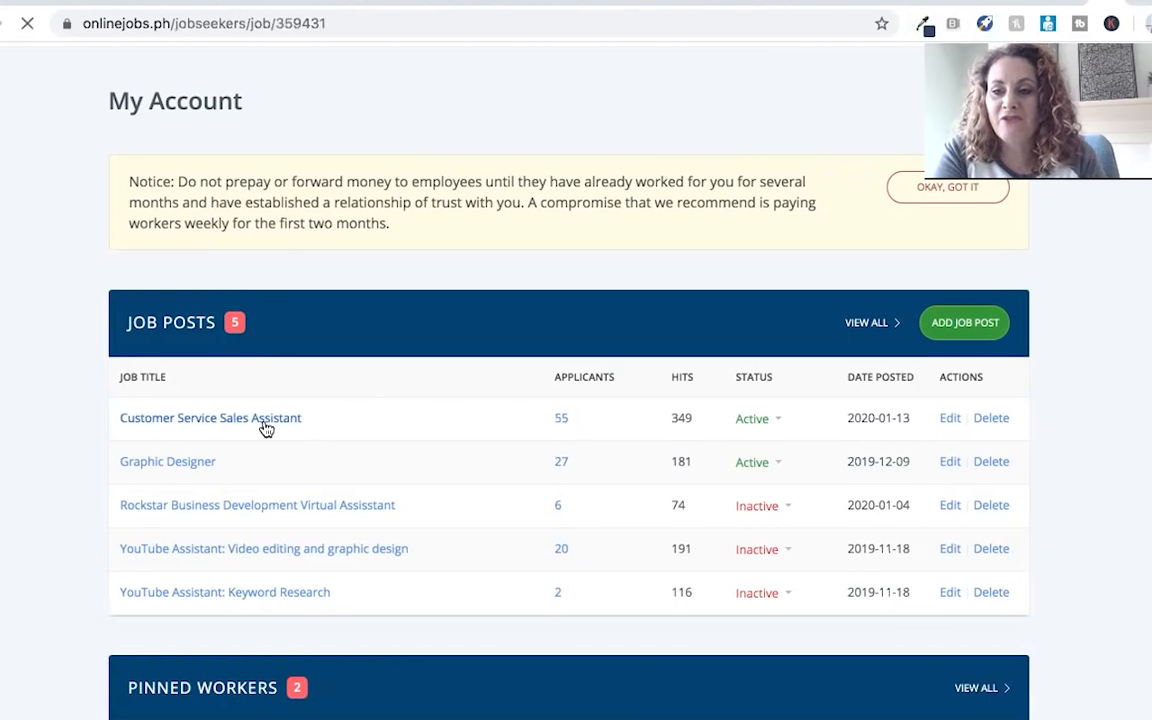
pyautogui.scroll(-5, 555, 427)
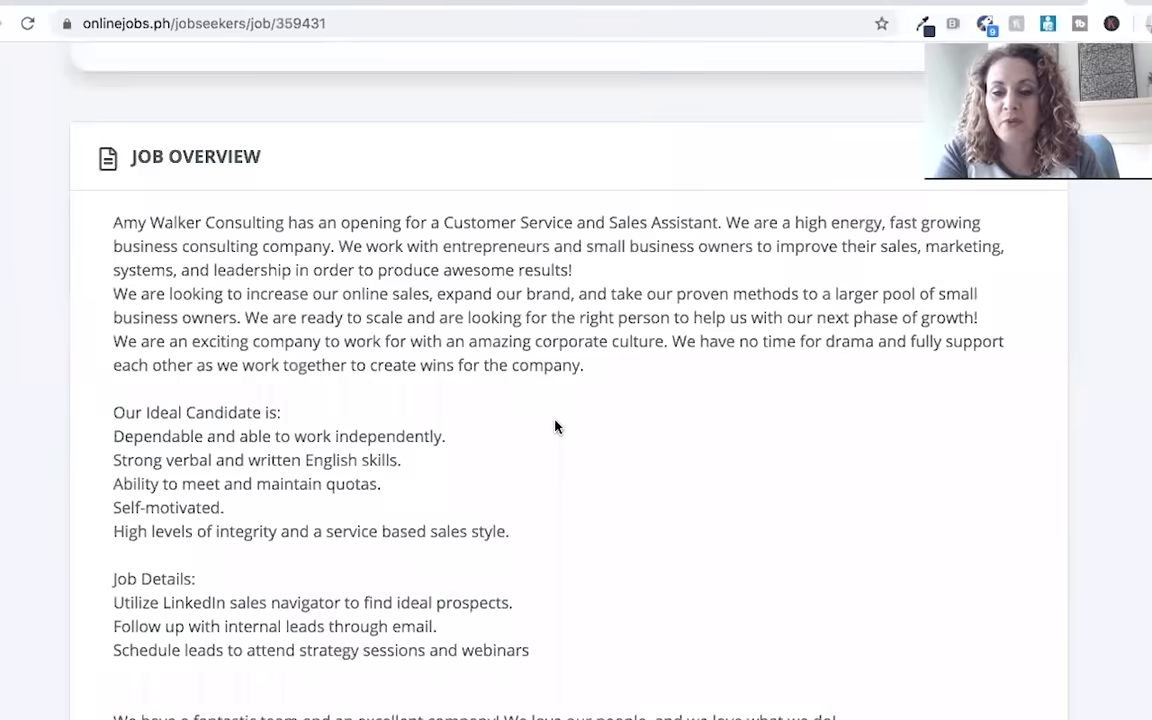
pyautogui.scroll(5, 555, 427)
pyautogui.click(790, 89)
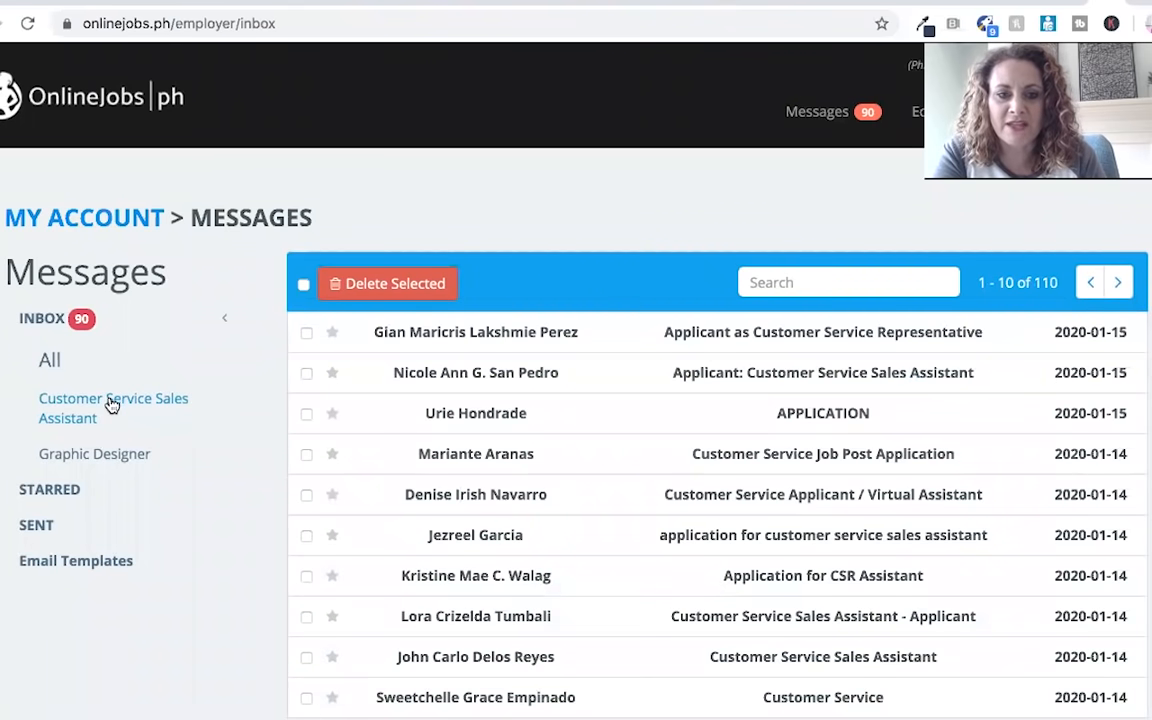
pyautogui.click(112, 404)
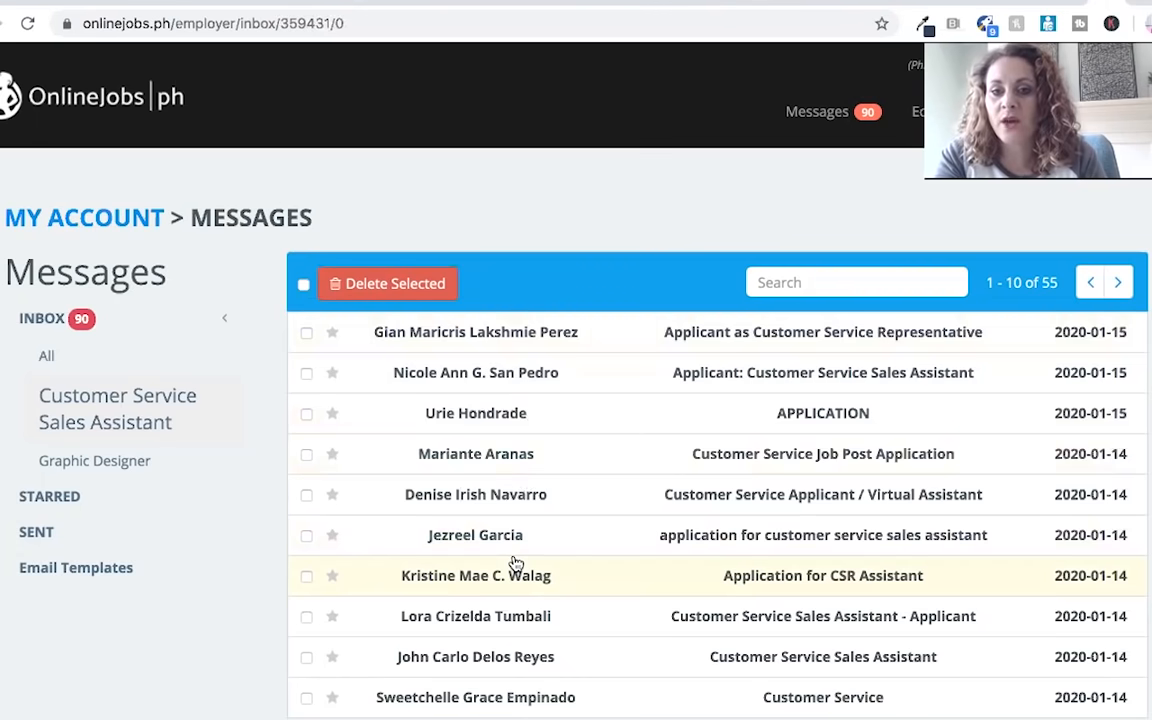
# Read the profile details and message of the first applicant for Customer Service Sales Assistant, and return to the message list.
pyautogui.click(462, 345)
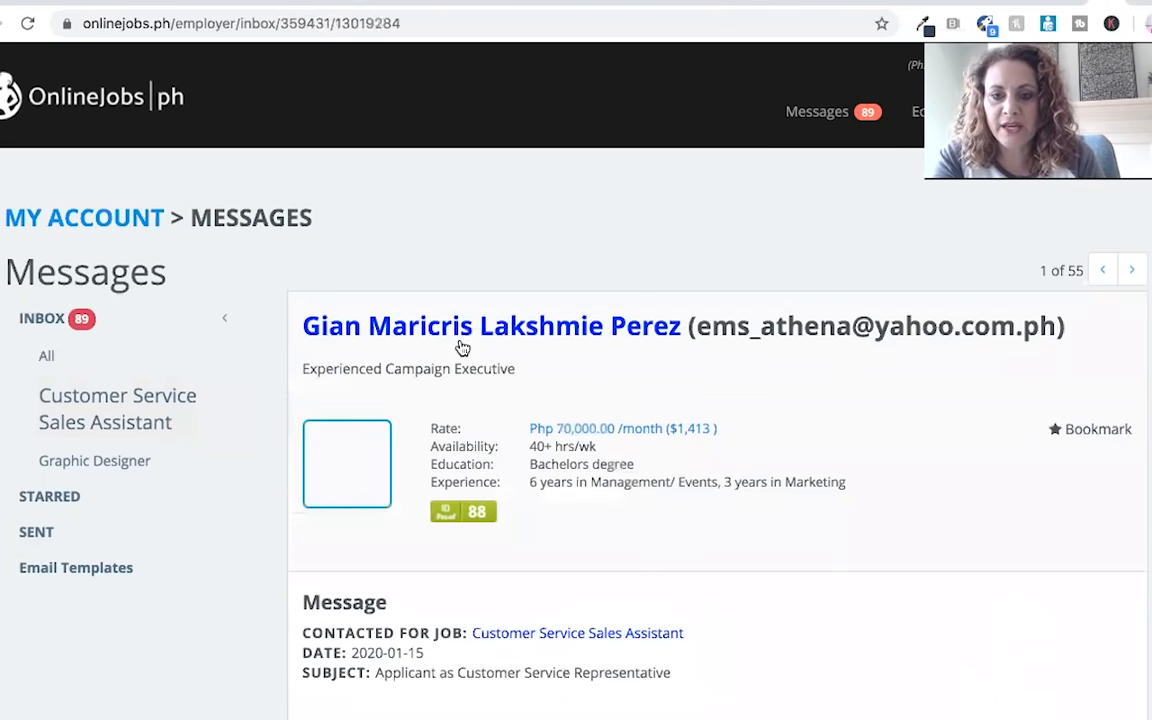
pyautogui.scroll(-2, 574, 543)
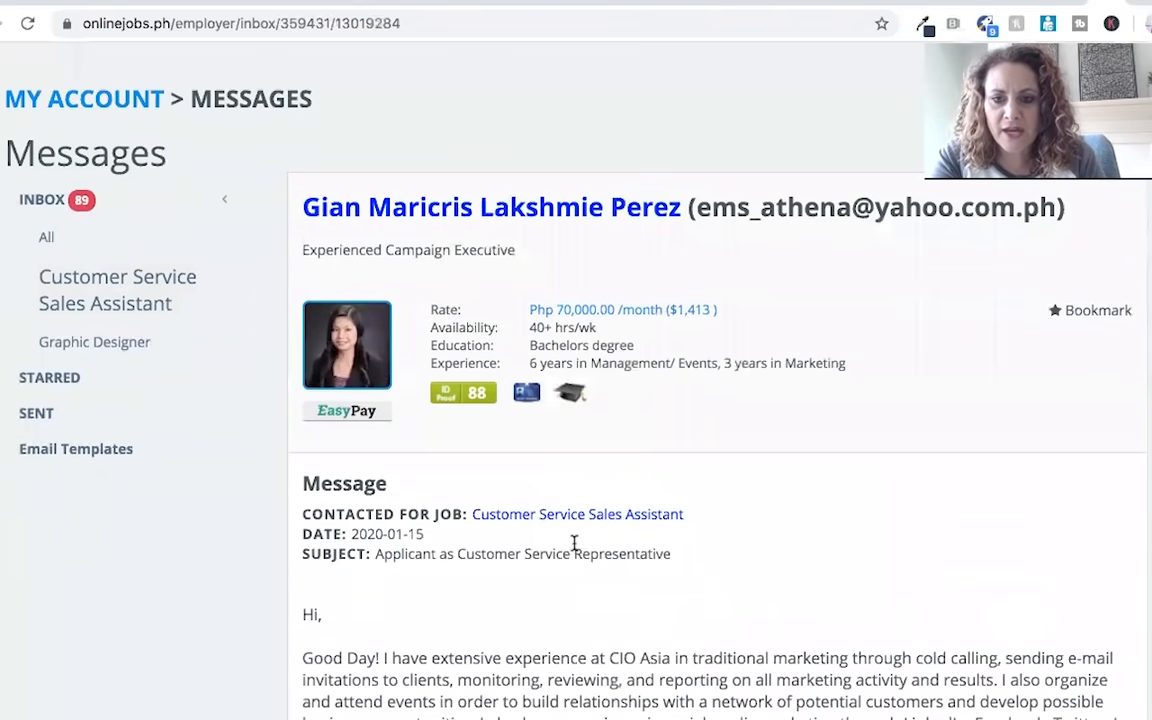
pyautogui.scroll(-2, 574, 543)
pyautogui.scroll(-5, 575, 543)
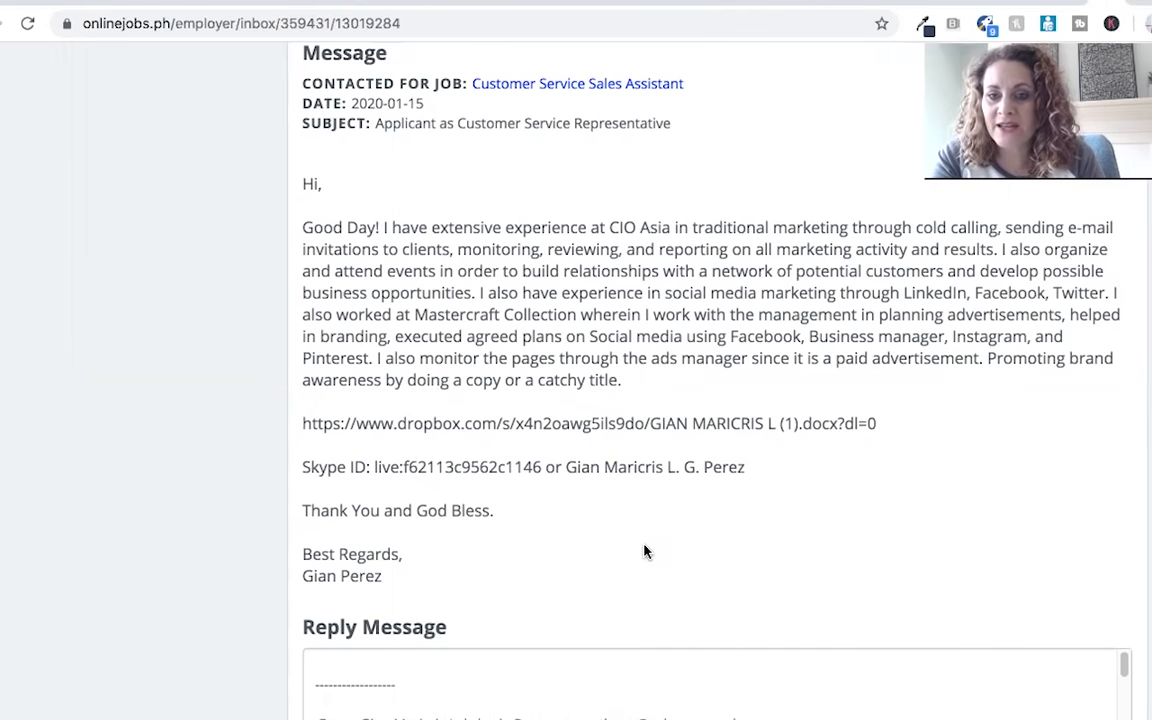
pyautogui.scroll(1, 581, 398)
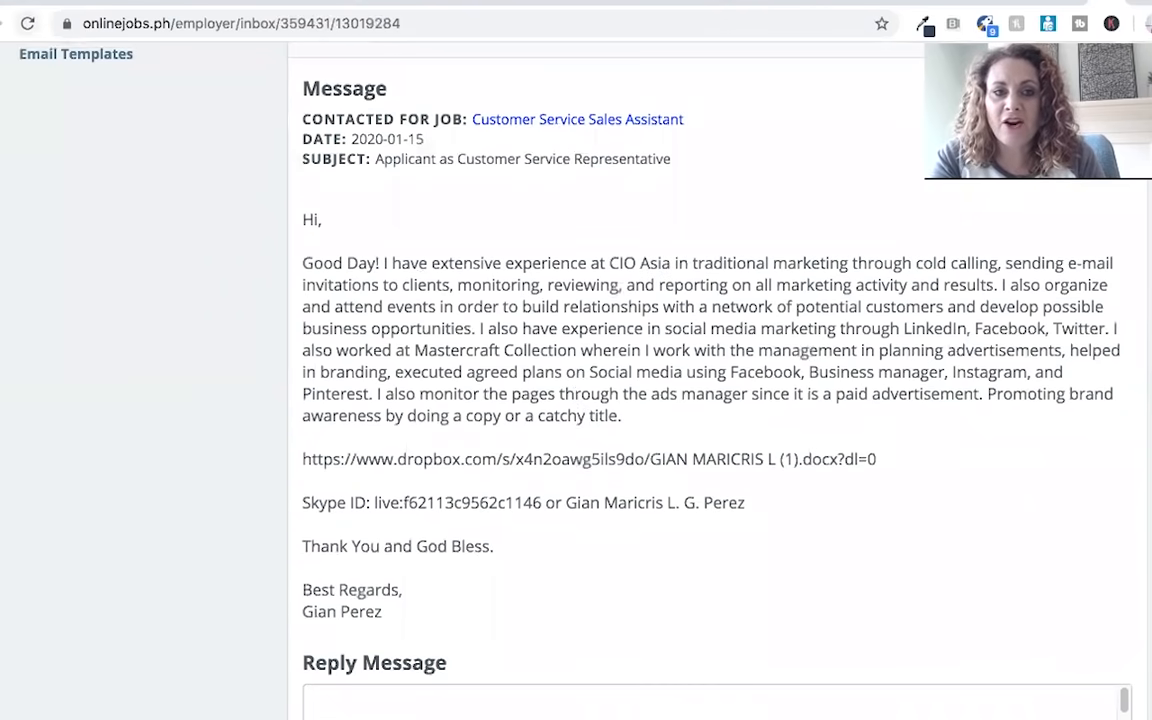
pyautogui.hotkey('alt', 'Left')
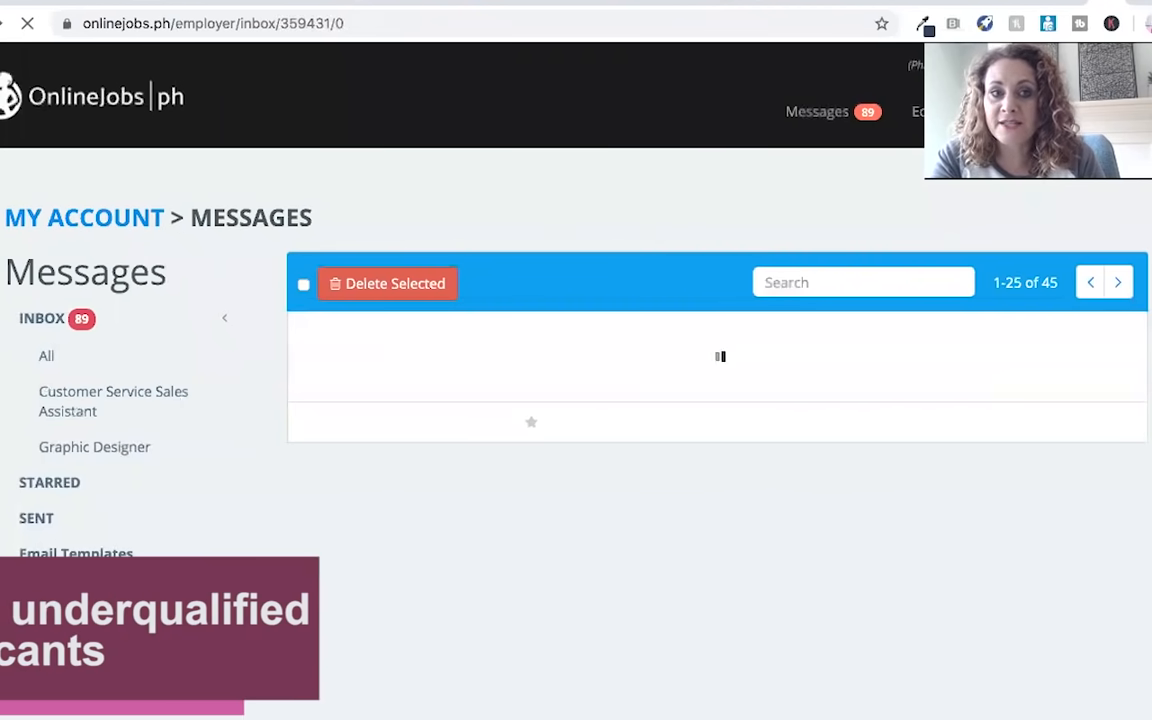